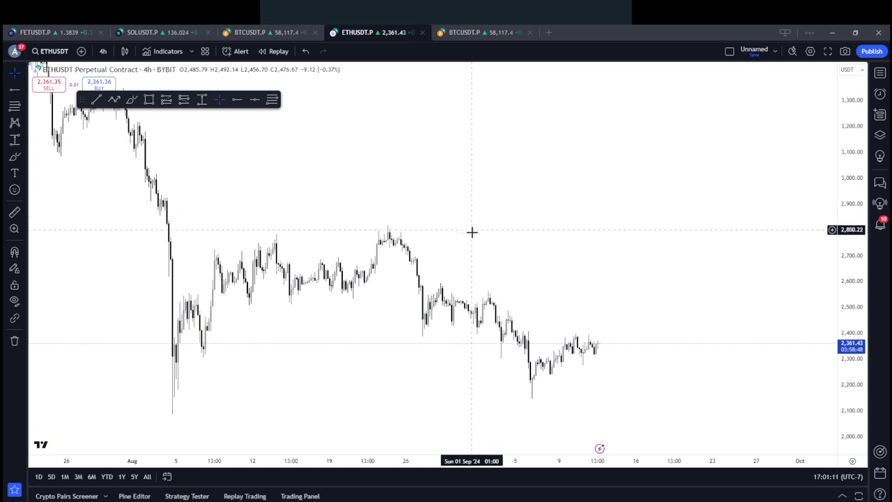
Change the ETHUSDT chart interval from 4 hours to 1 day
scroll(500, 248, down, 5)
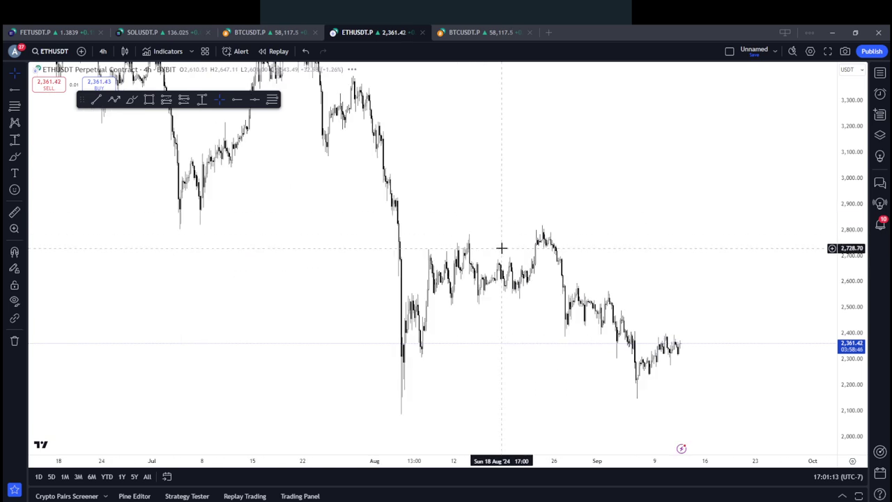
click(102, 51)
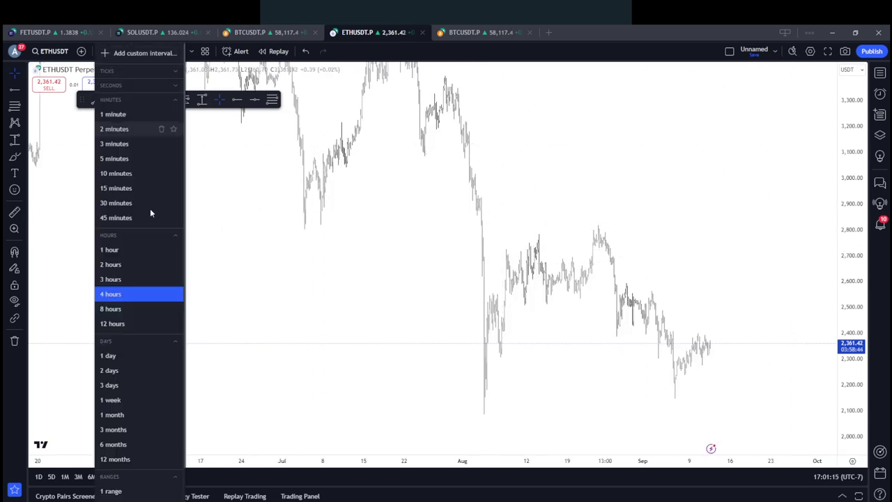
click(131, 355)
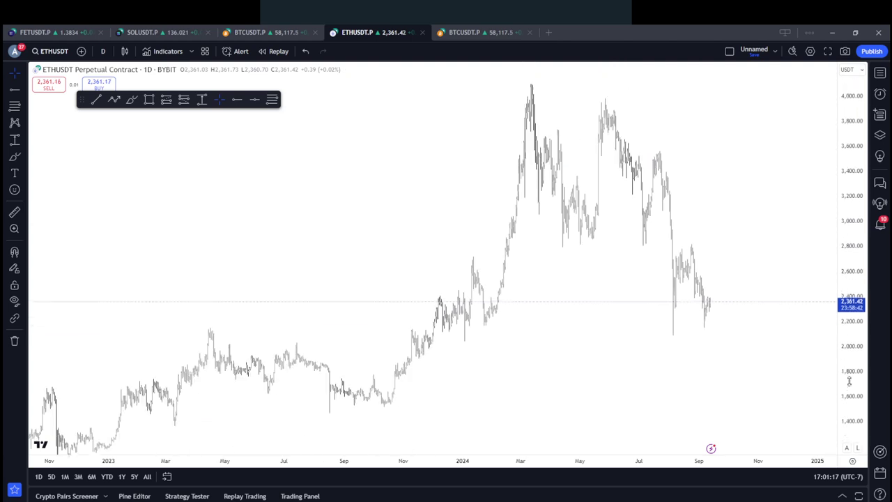
Place horizontal rays at the early August low at 2,088.04 and at the August highs at 2,783.74
scroll(690, 356, up, 3)
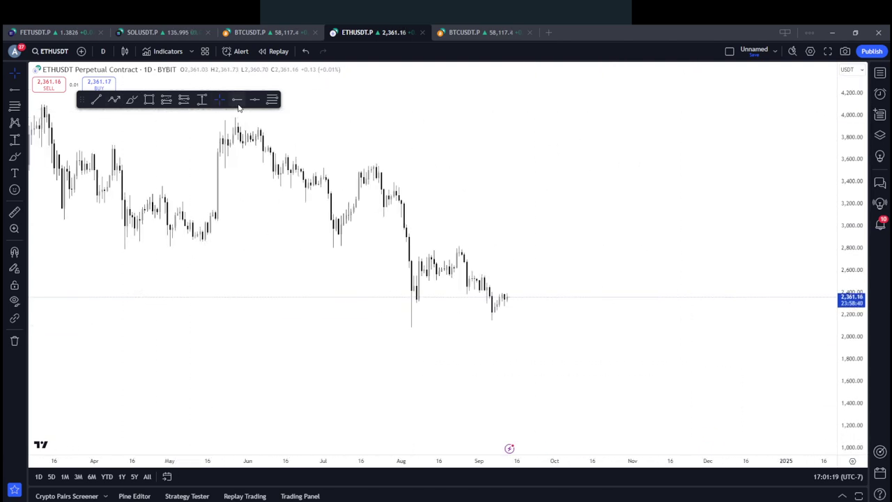
click(409, 326)
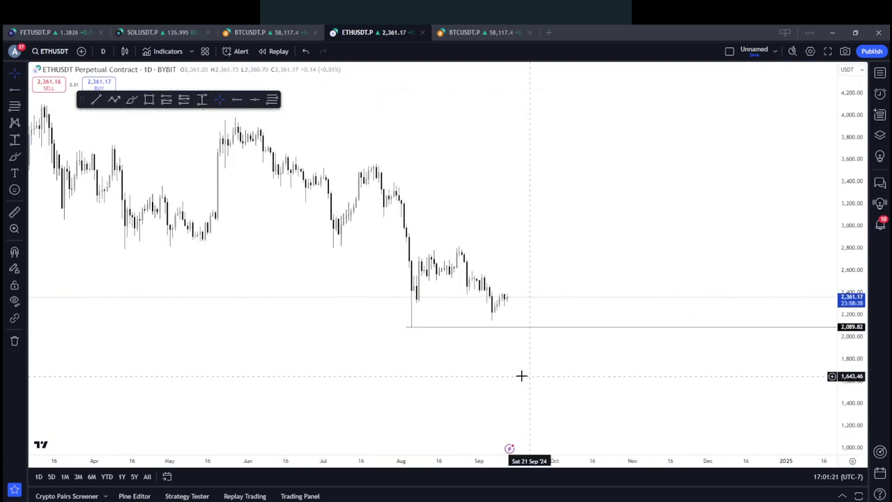
drag(846, 381, 844, 195)
drag(539, 418, 531, 413)
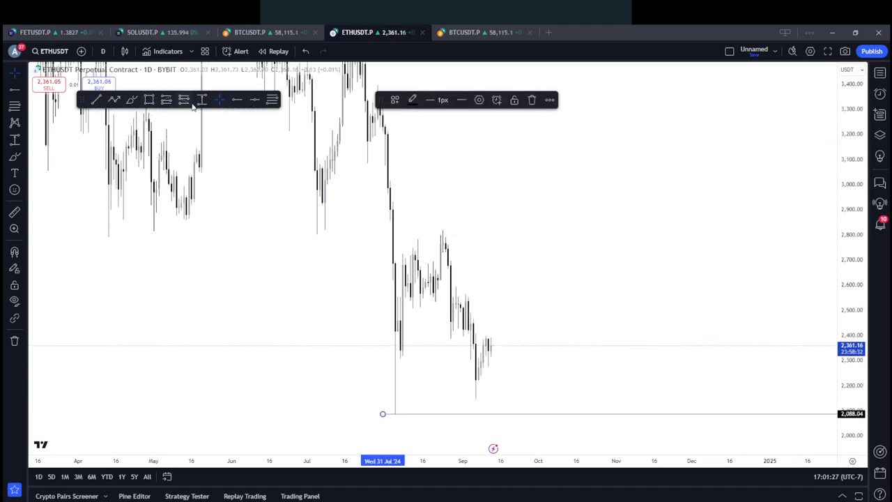
click(236, 100)
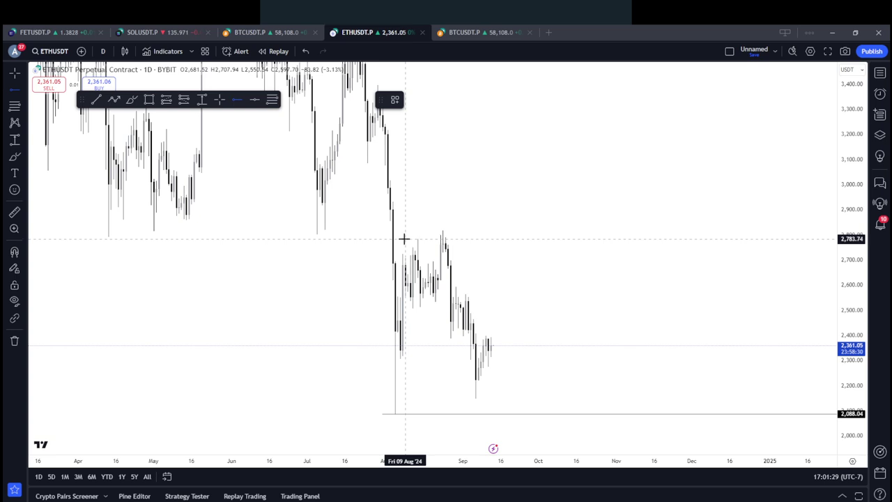
click(403, 239)
Brush arcs over the March peak, under the May low and over the late May peak, and undo all three
scroll(571, 290, up, 2)
scroll(500, 292, left, 2)
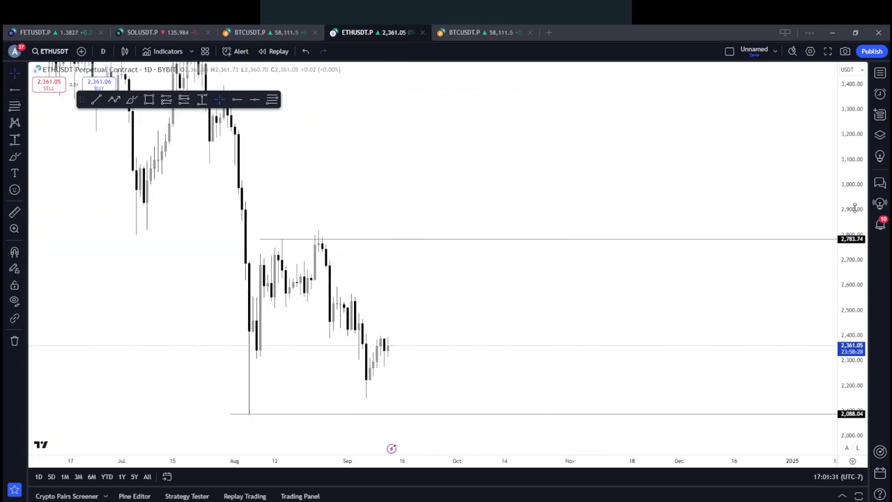
drag(847, 186, 841, 342)
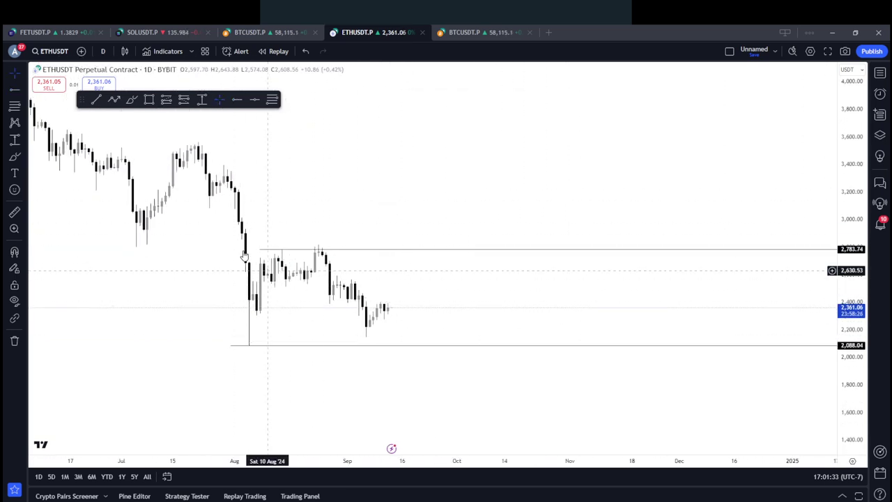
drag(310, 207, 455, 222)
scroll(337, 209, down, 2)
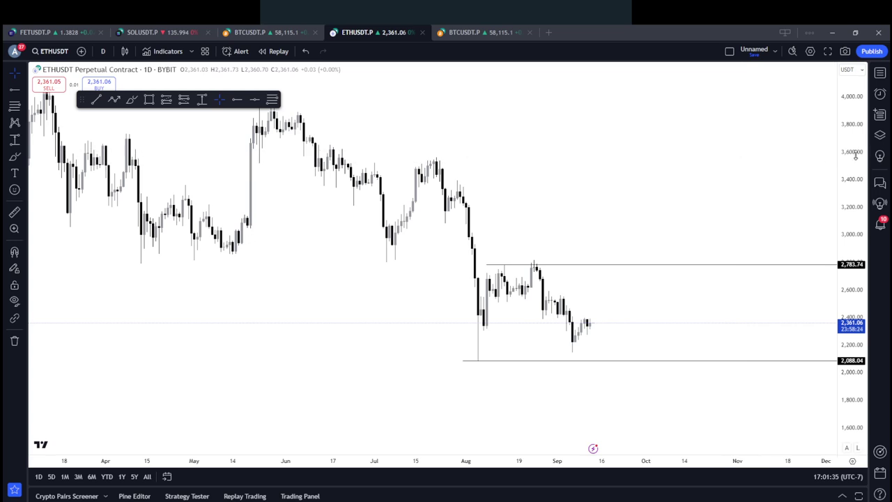
scroll(602, 211, down, 5)
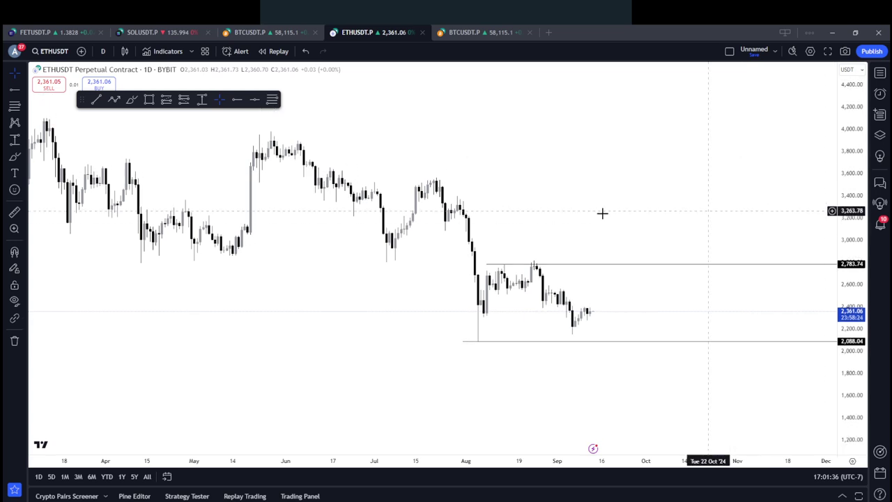
click(132, 100)
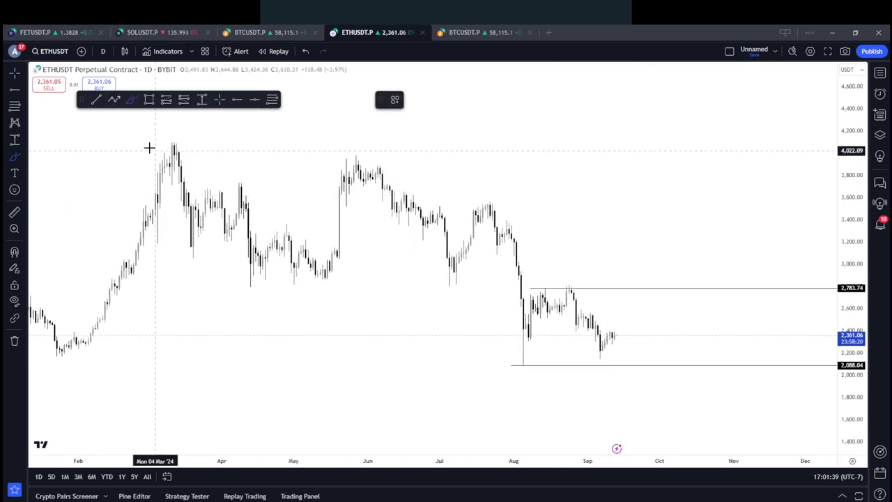
drag(169, 142, 176, 149)
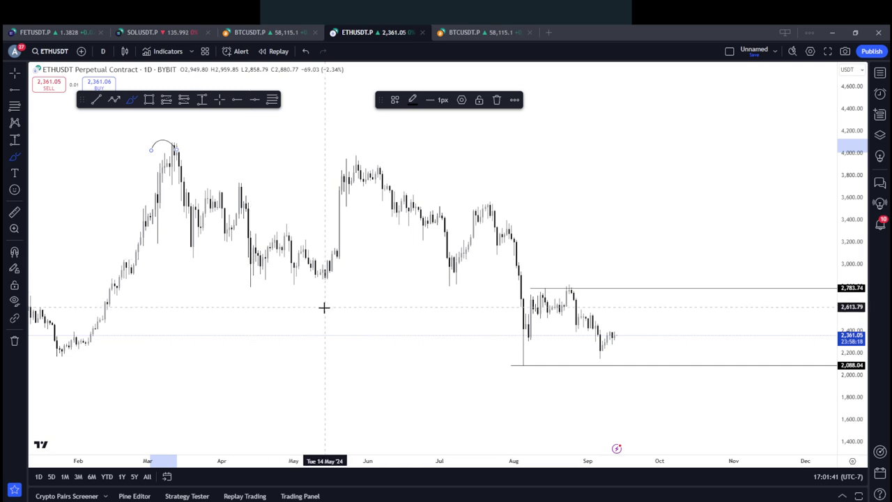
drag(306, 284, 332, 288)
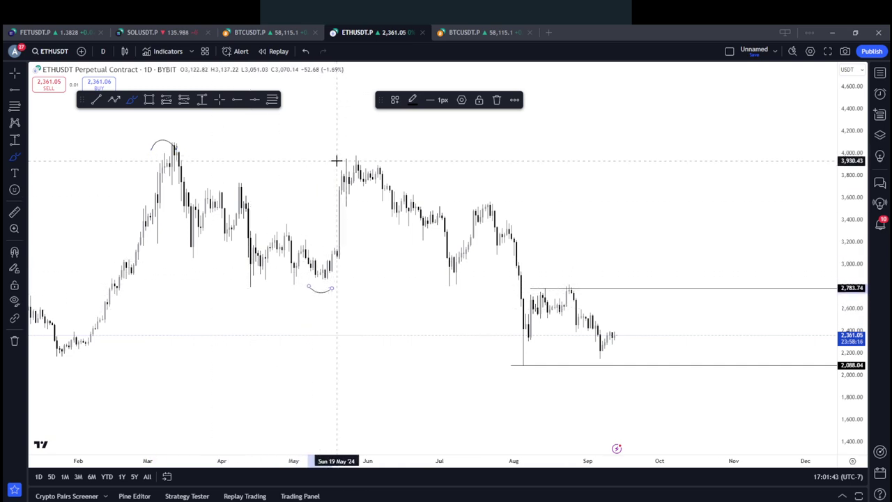
drag(337, 159, 376, 159)
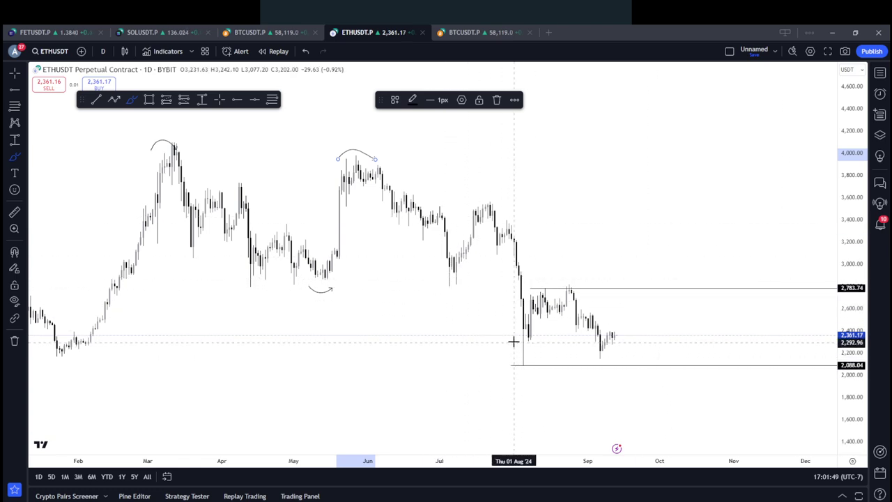
key(ctrl+z)
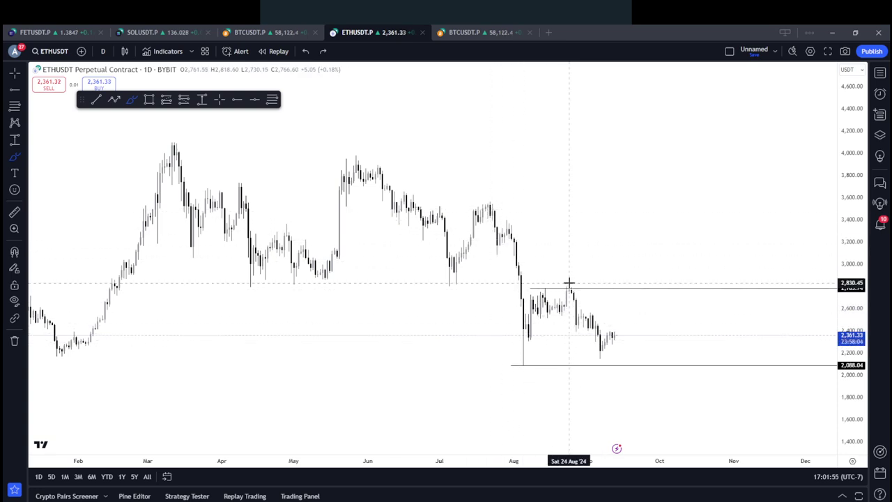
Add a horizontal ray near the middle of the August range, at about 2,451.29
scroll(175, 181, up, 3)
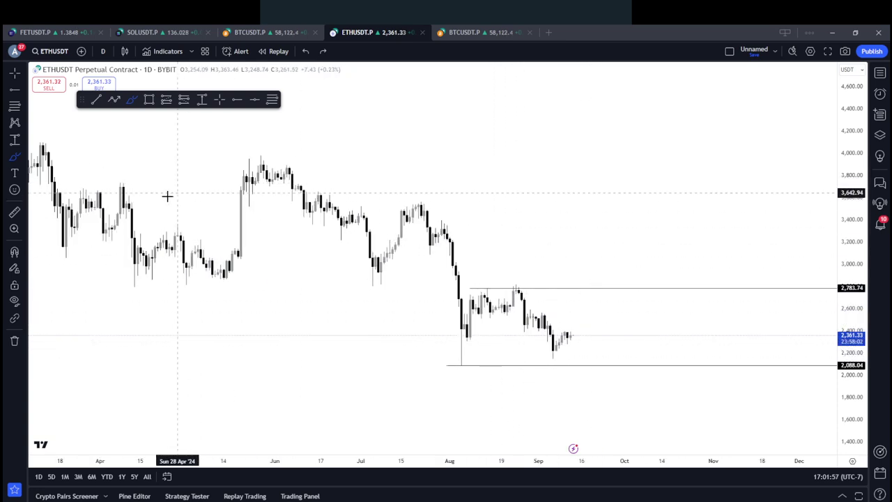
click(241, 102)
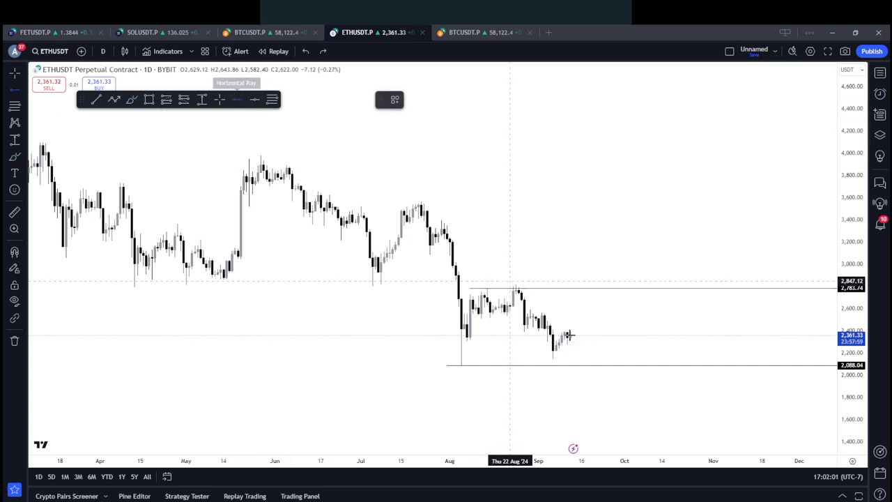
click(459, 324)
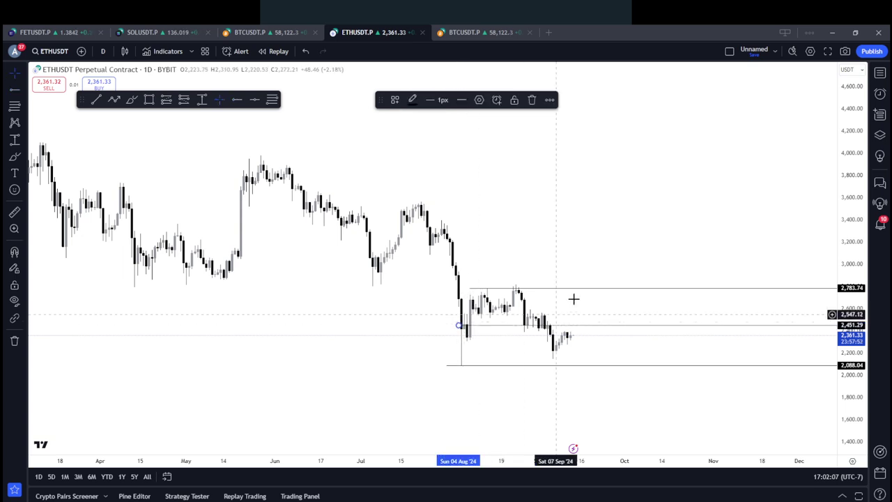
Move the upper ray to 2,784.62 and the middle ray to 2,447.13, aligning their start points with the lower ray
click(459, 289)
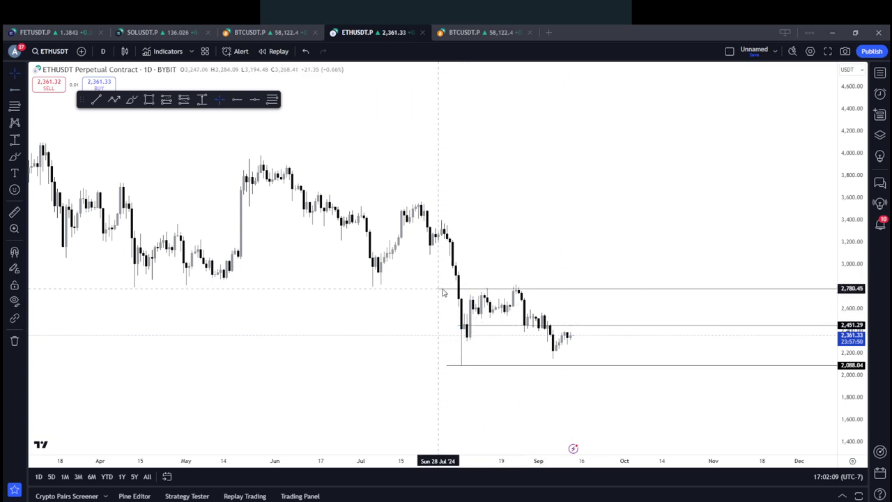
click(446, 288)
drag(457, 326, 448, 325)
click(461, 307)
Draw a rectangle from 27 Aug to 26 Oct between about 2,538.79 and 2,422.13, and fill it red
scroll(571, 267, up, 1)
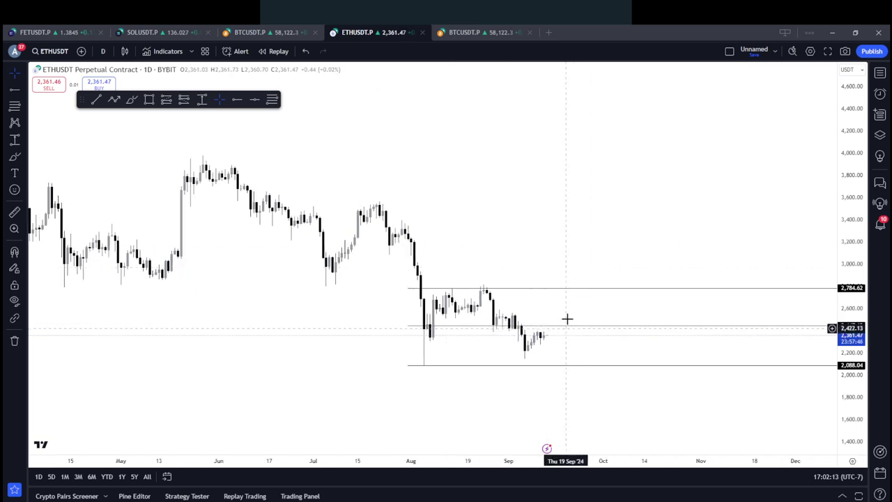
click(148, 99)
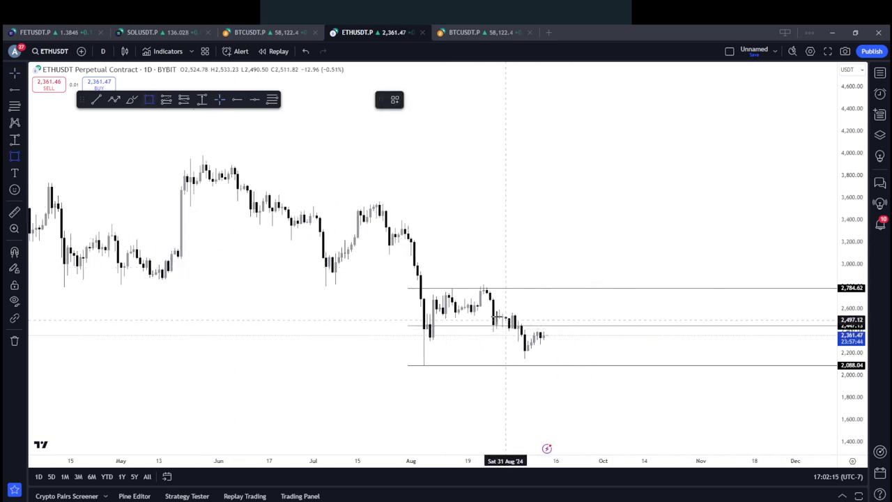
drag(493, 316, 681, 327)
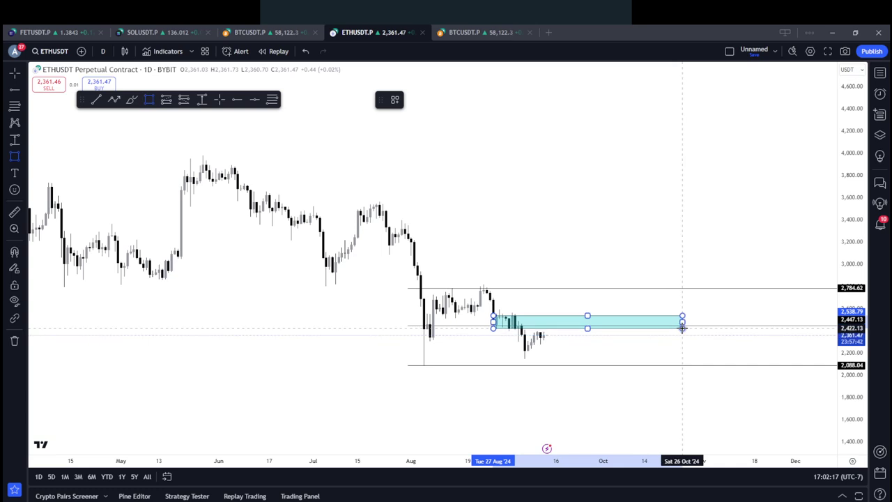
click(430, 99)
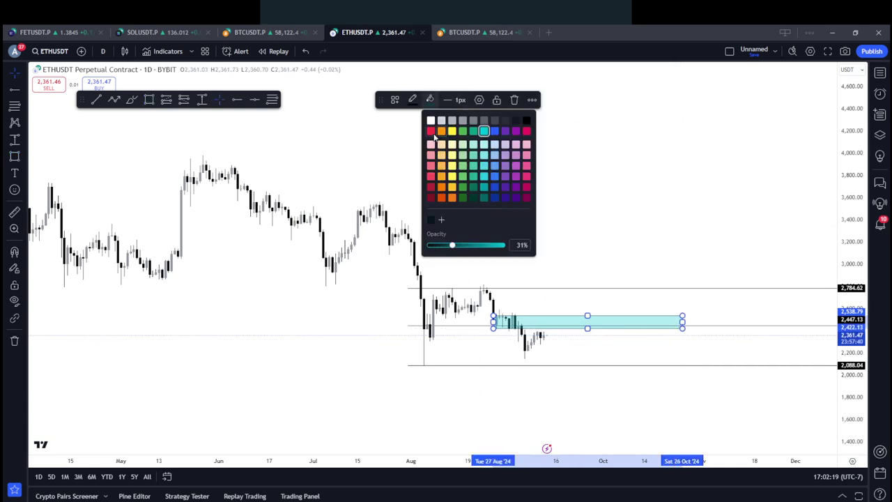
click(430, 131)
click(672, 271)
Draw a descending trend line from the 22 July high at 3,561.35 along the August high to 20 September at about 2,219
drag(856, 379, 856, 348)
scroll(706, 263, up, 3)
drag(630, 227, 600, 198)
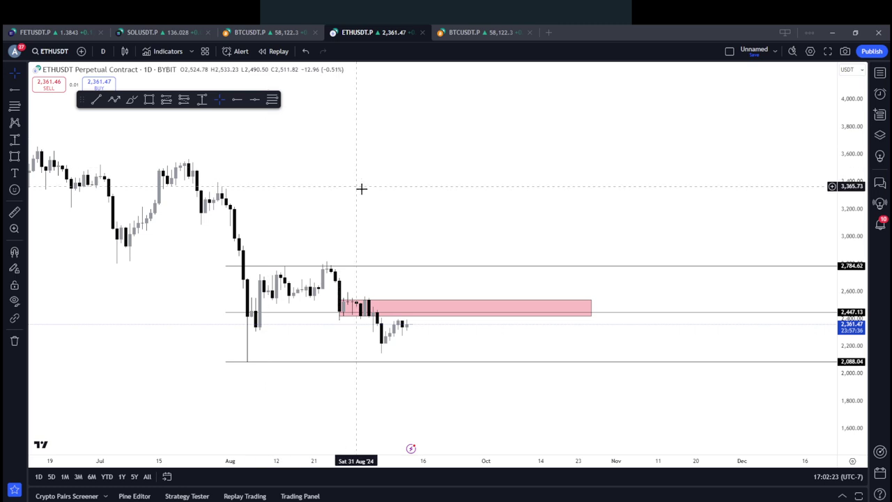
drag(361, 188, 568, 227)
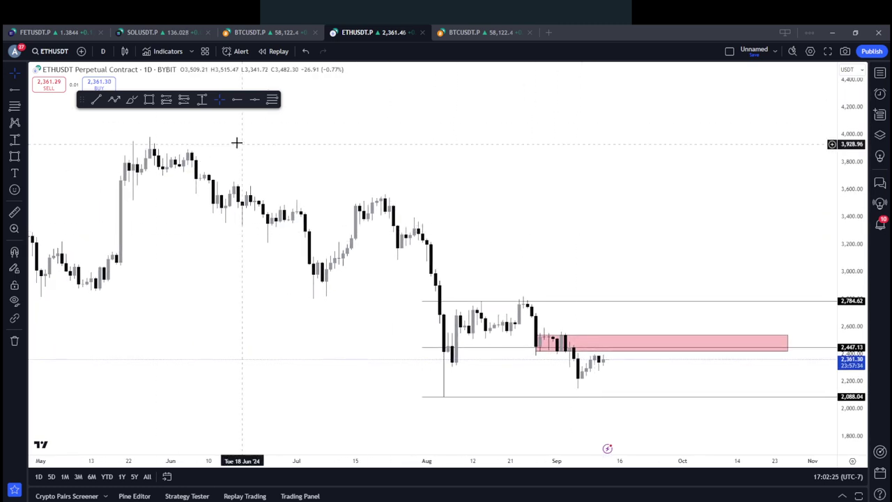
click(96, 100)
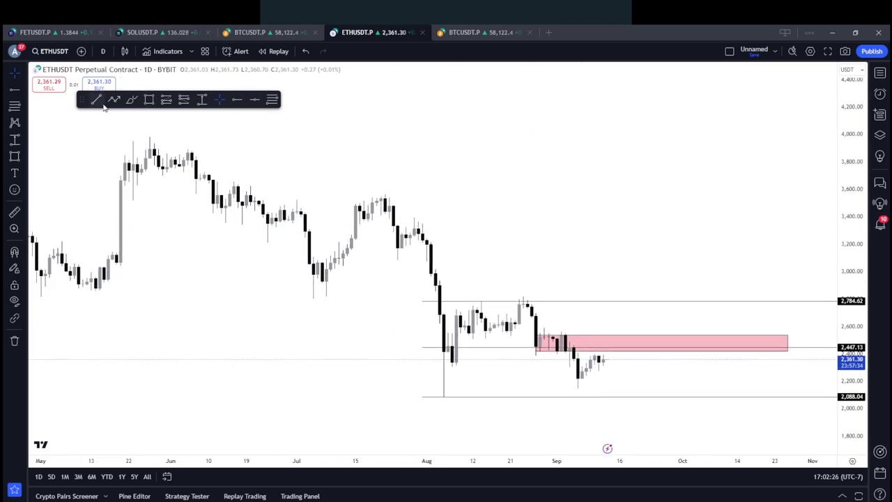
click(385, 196)
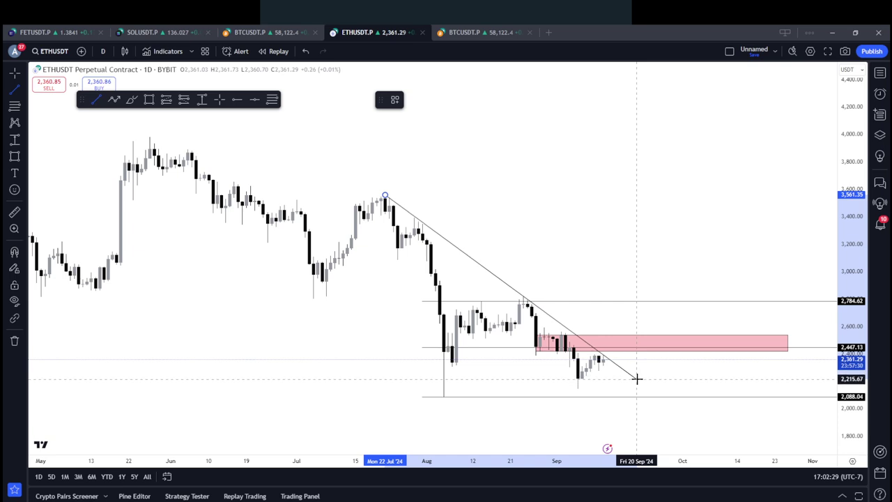
click(633, 260)
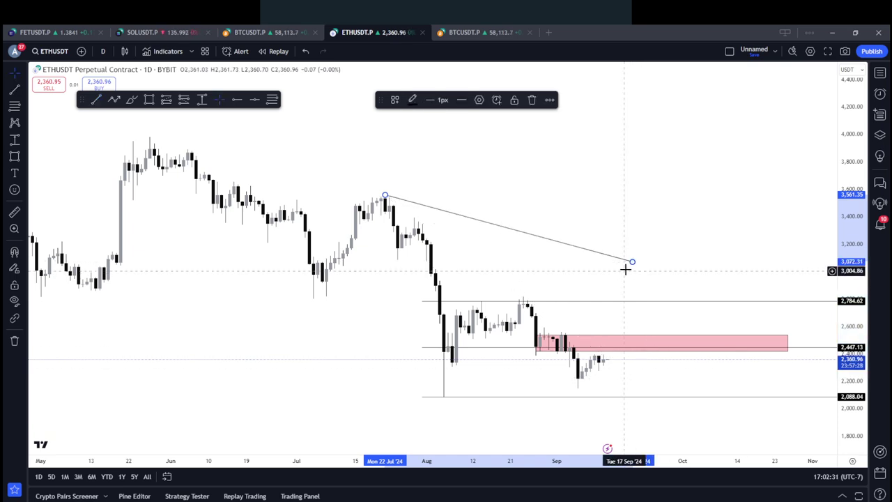
drag(632, 261, 636, 379)
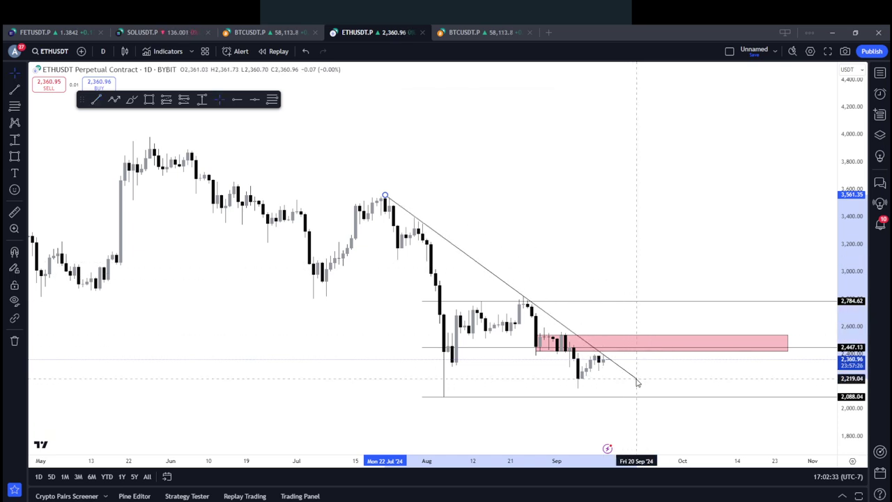
click(636, 378)
click(599, 212)
Change the chart interval to 8 hours
drag(613, 219, 602, 190)
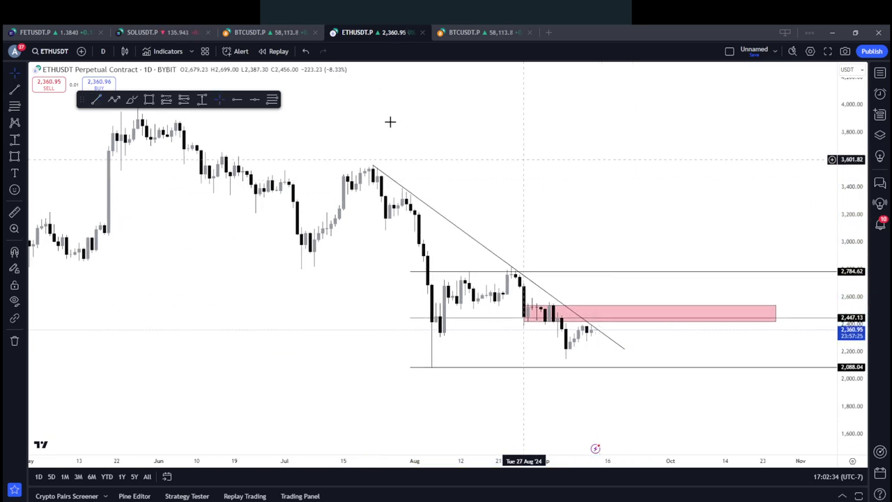
click(102, 52)
click(124, 311)
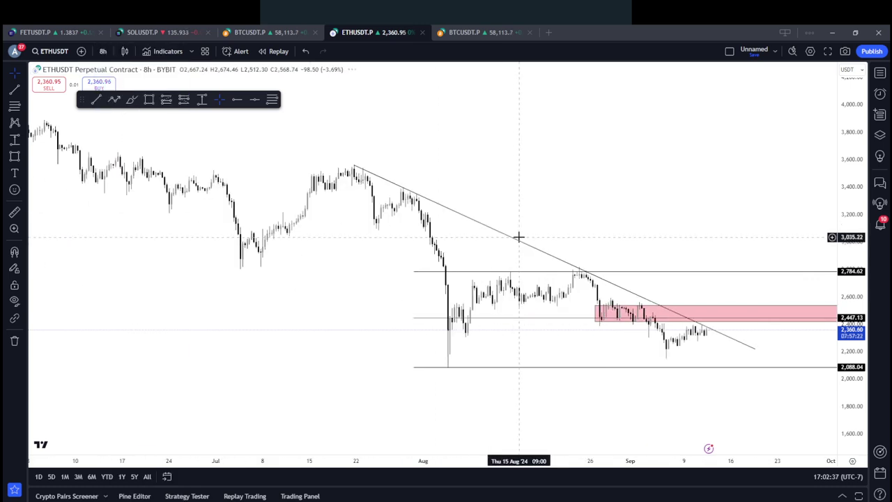
Draw a descending trend line beneath the lows from early August to early September as the wedge's lower boundary
drag(850, 322, 850, 261)
drag(715, 219, 632, 175)
drag(593, 201, 582, 215)
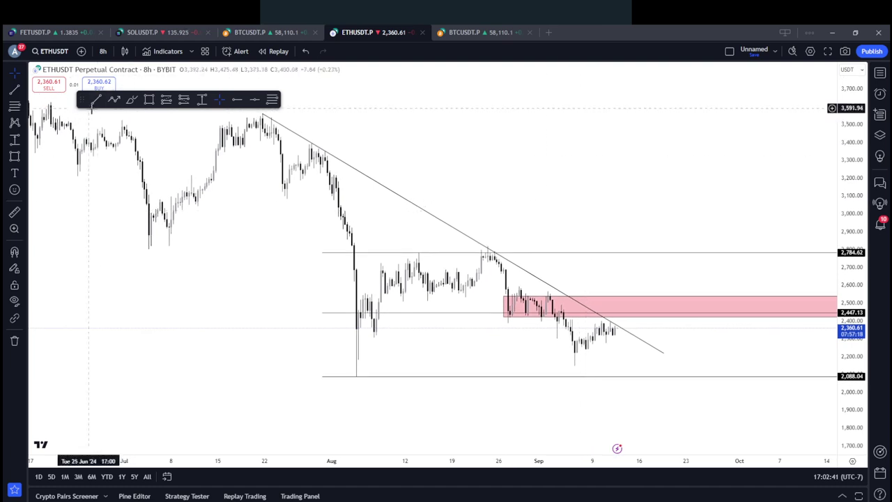
click(96, 99)
click(401, 305)
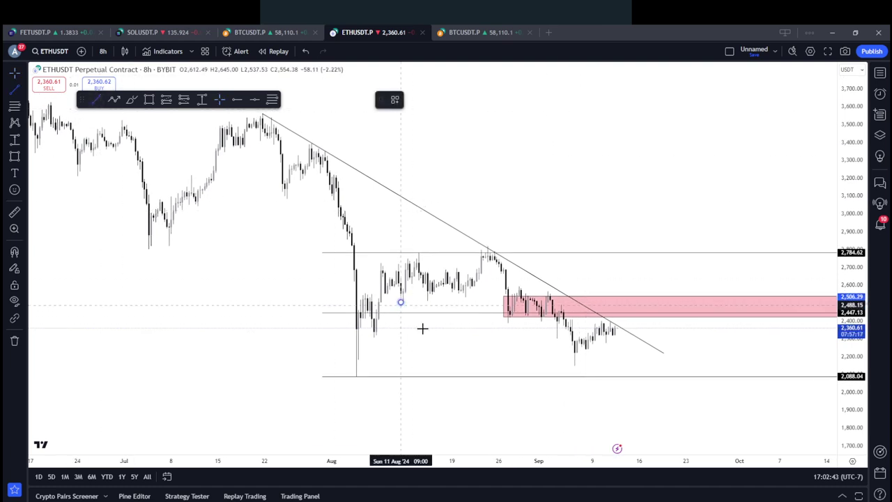
click(613, 363)
drag(401, 302, 378, 293)
click(616, 224)
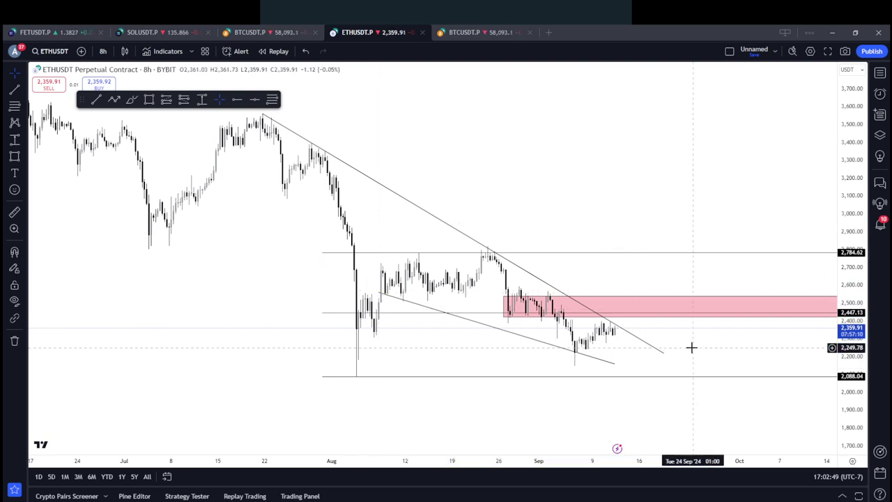
Draw a steeper descending trend line from the 24 August high at about 2,817 to 13 September at about 2,229
drag(706, 344, 692, 347)
scroll(737, 352, down, 1)
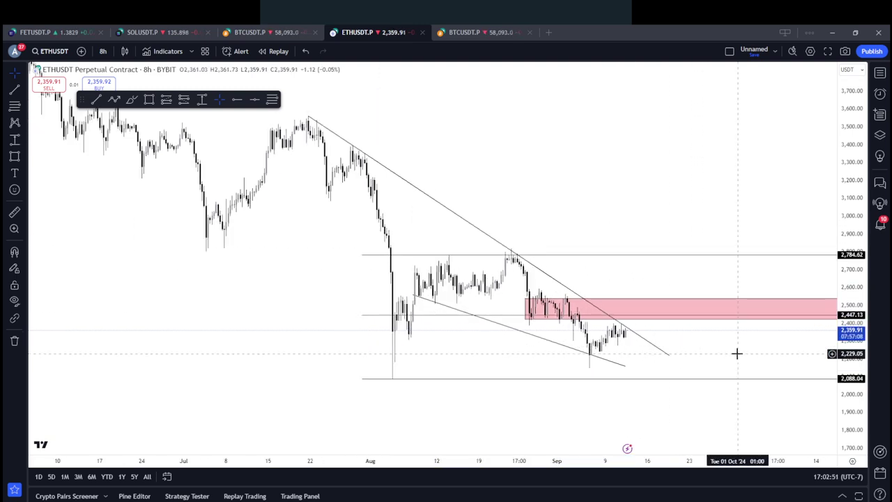
drag(748, 353, 727, 351)
scroll(625, 218, down, 3)
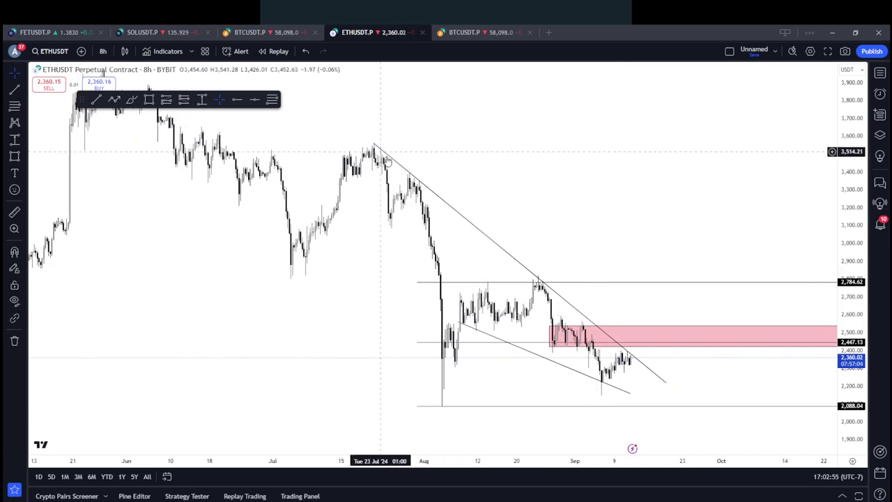
drag(633, 361, 606, 352)
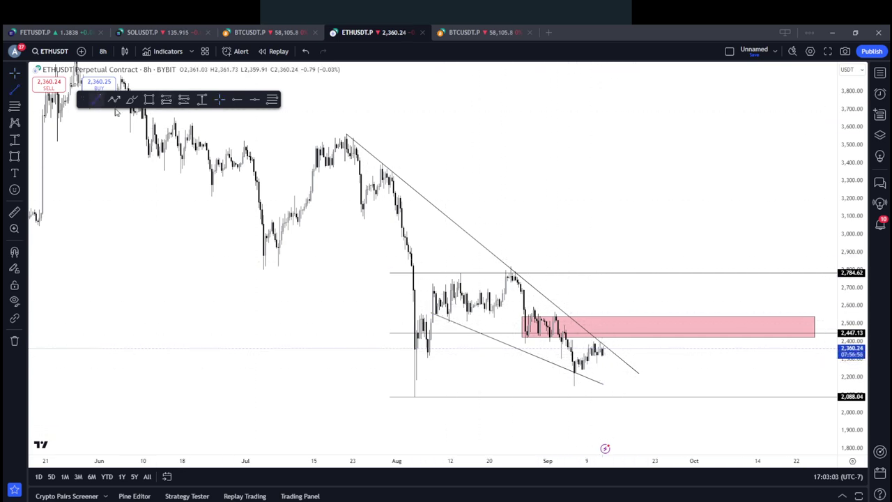
click(511, 267)
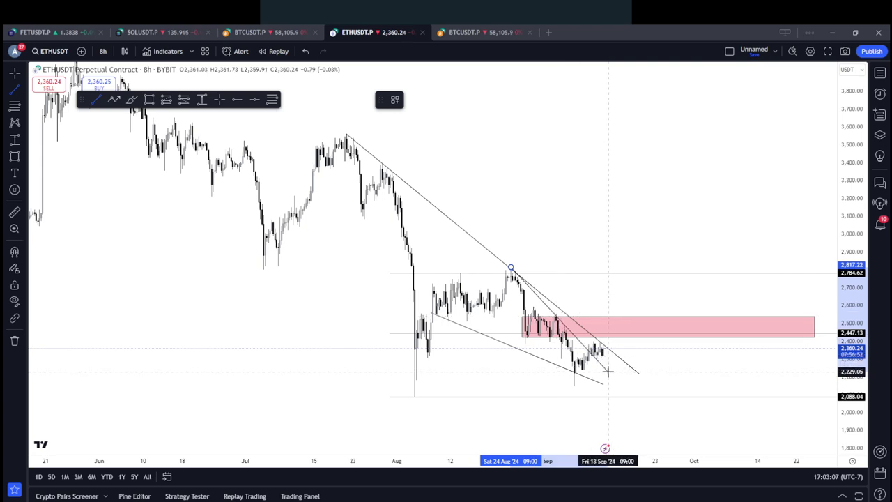
click(607, 372)
Change the fill of the red resistance zone rectangle to blue
click(620, 319)
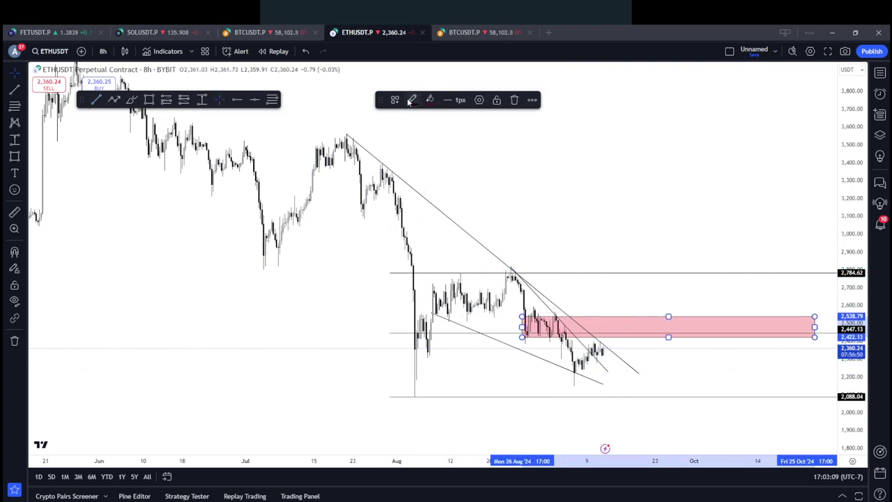
click(431, 100)
click(495, 131)
click(426, 101)
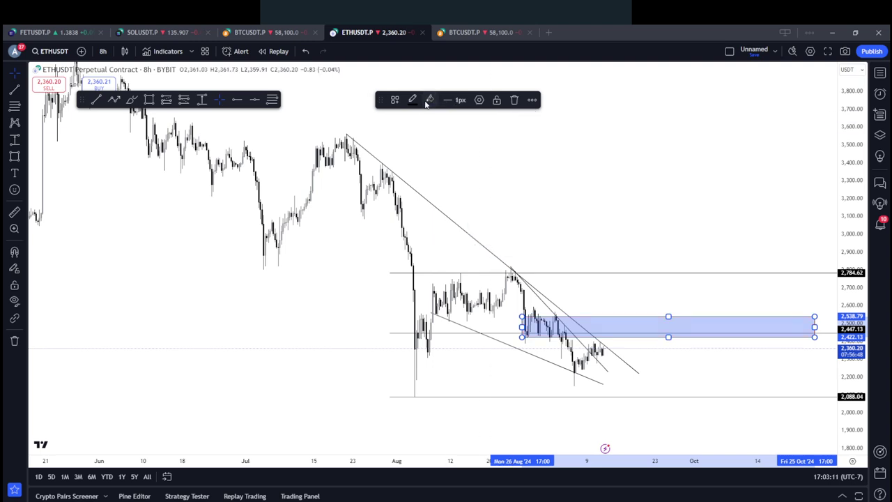
click(446, 100)
click(575, 200)
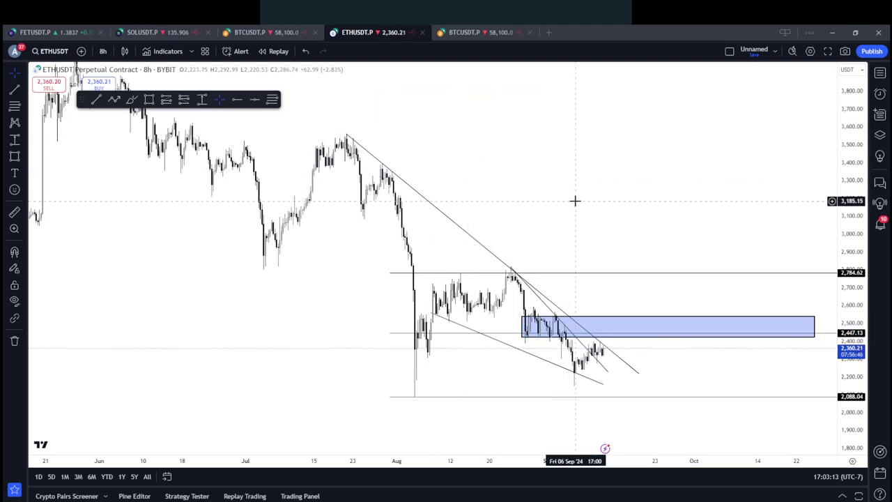
Set the steeper inner trend line to 2px thickness and colour it blue
click(602, 369)
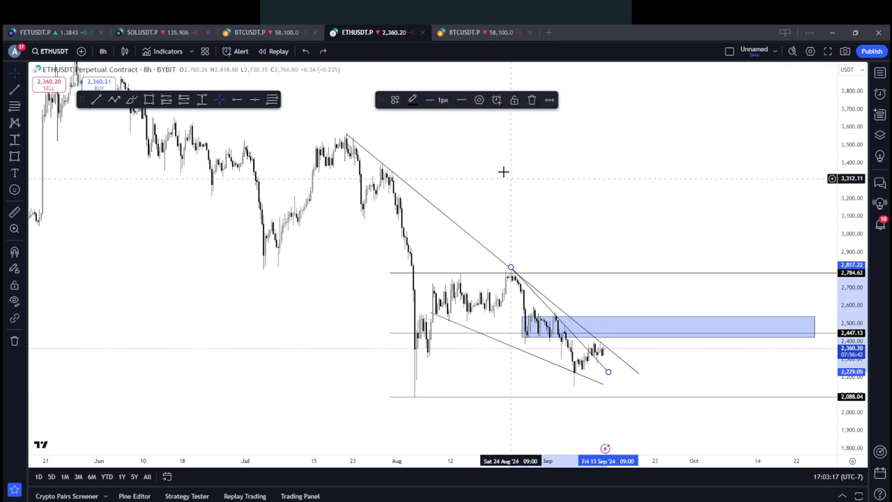
click(442, 100)
click(449, 137)
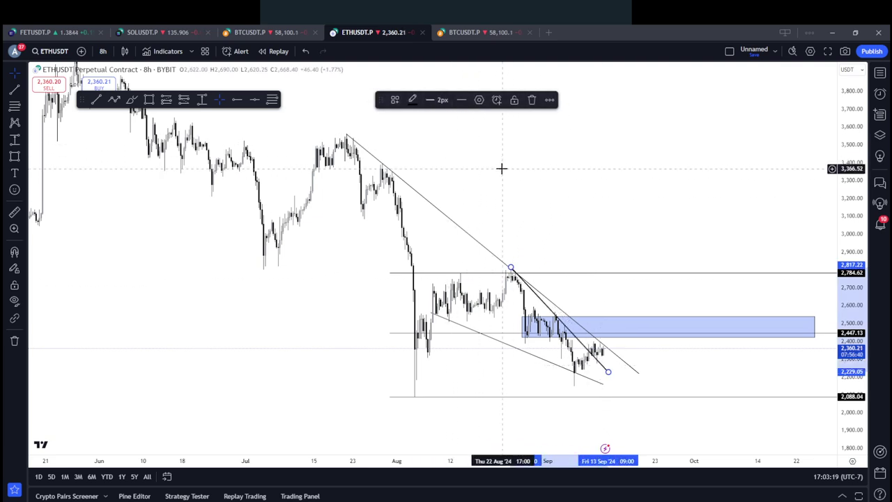
click(443, 99)
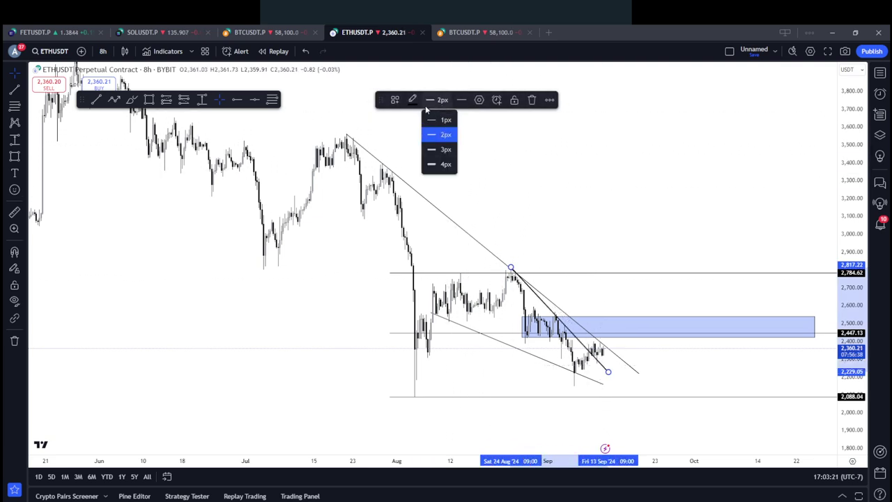
click(412, 99)
click(476, 133)
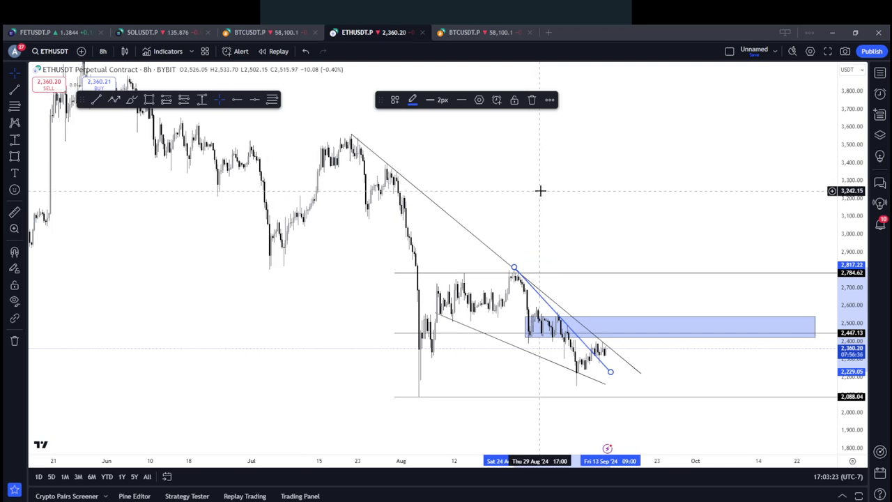
Place a long position on 11 September with entry at about 2,316.56, stop at about 2,263.31 and target at about 2,611.83
scroll(551, 195, right, 3)
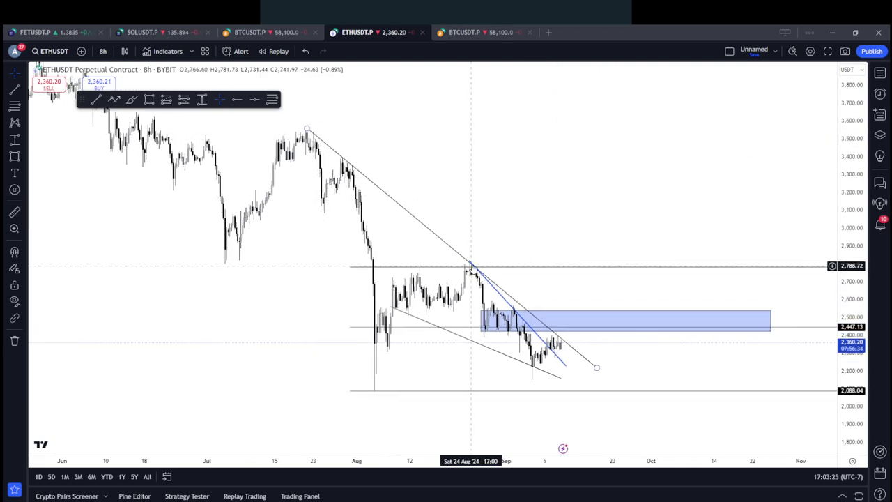
drag(617, 347, 687, 338)
scroll(599, 326, up, 4)
scroll(855, 385, up, 2)
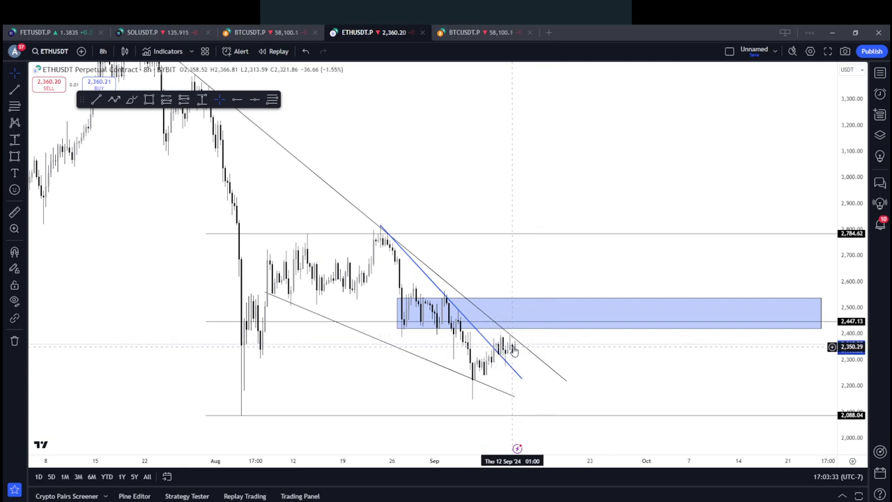
click(167, 100)
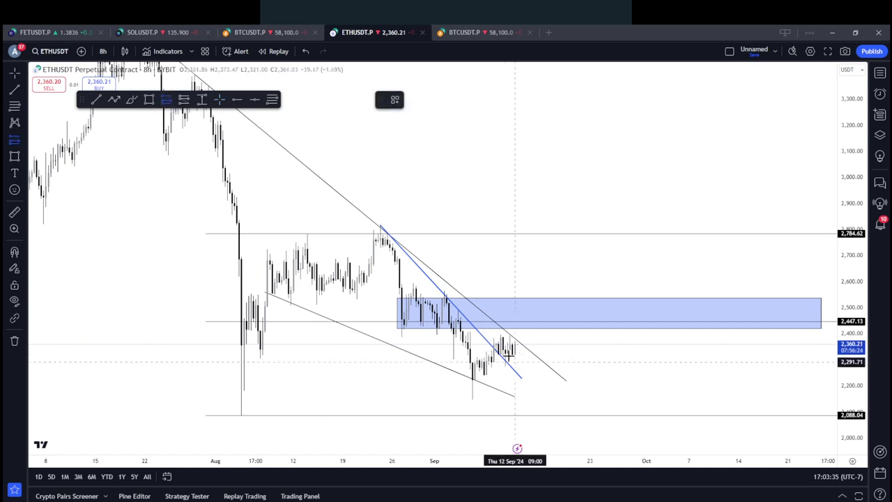
click(507, 353)
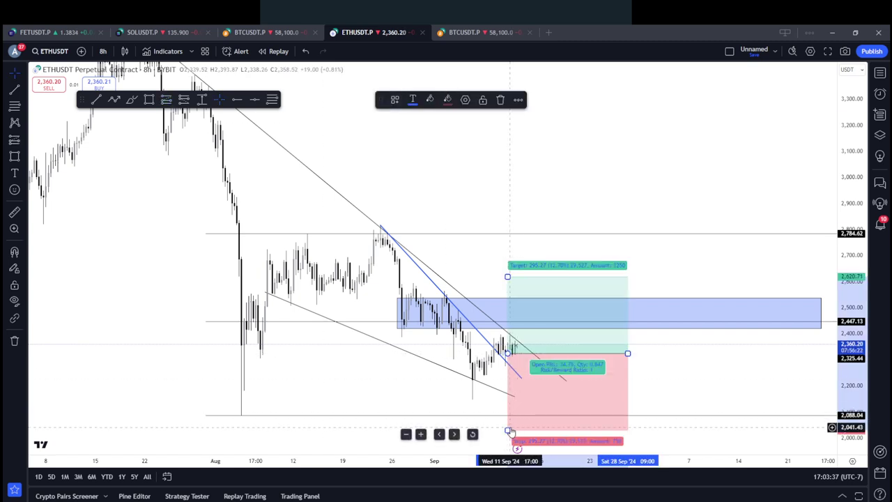
drag(509, 430, 508, 370)
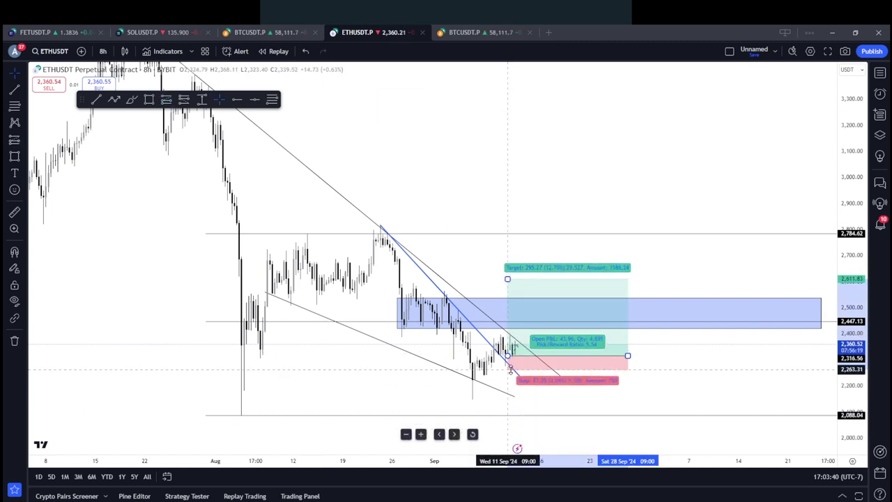
click(668, 376)
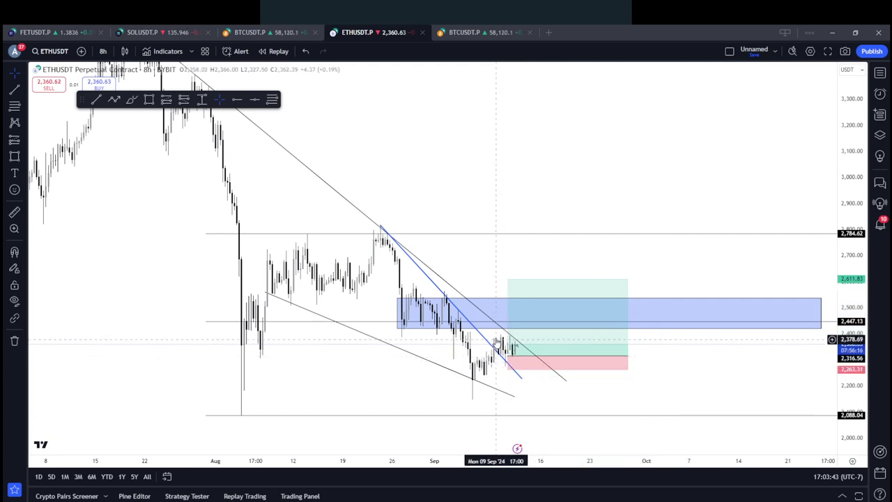
Measure a price range from the 8 August low at about 2,554 up to the late-August high, and move it onto the long entry
mouse_move(509, 358)
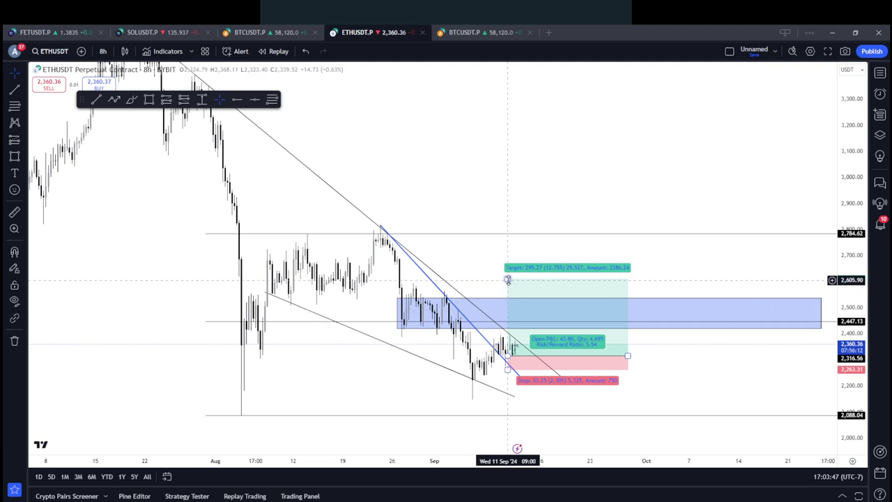
click(201, 99)
click(267, 294)
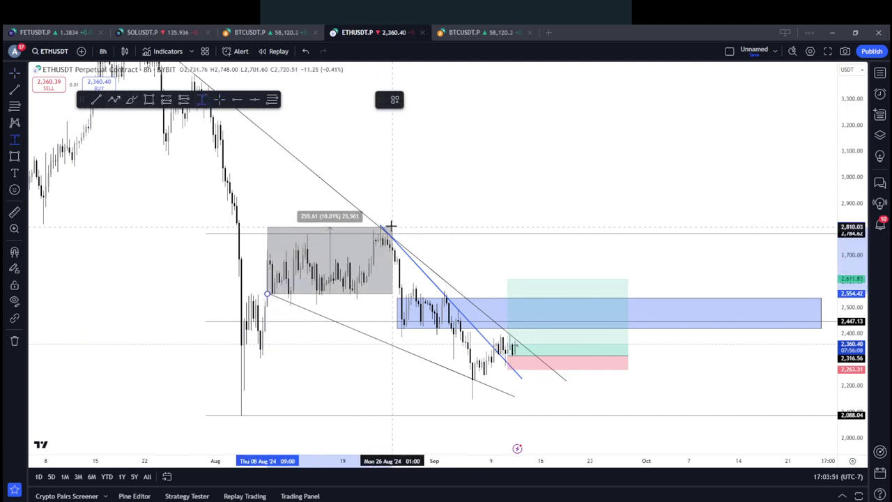
click(389, 225)
drag(392, 272, 620, 328)
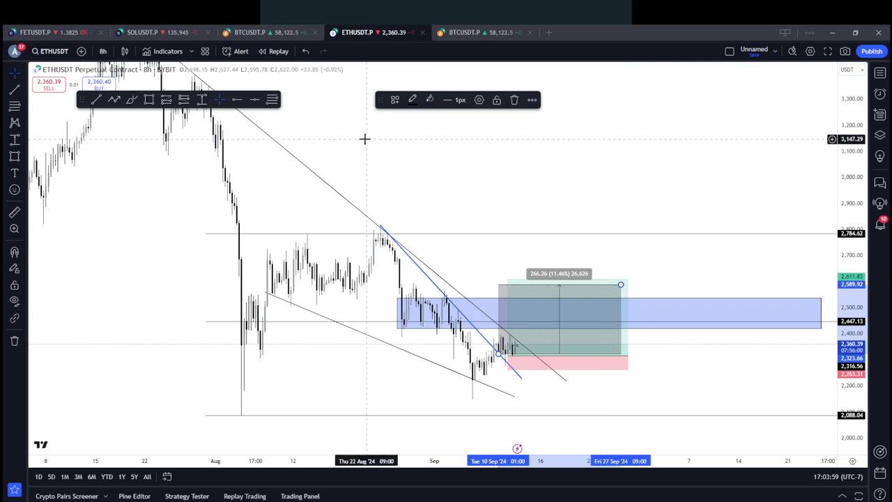
Undo the price range's move, and delete both the price range and the long position
click(255, 100)
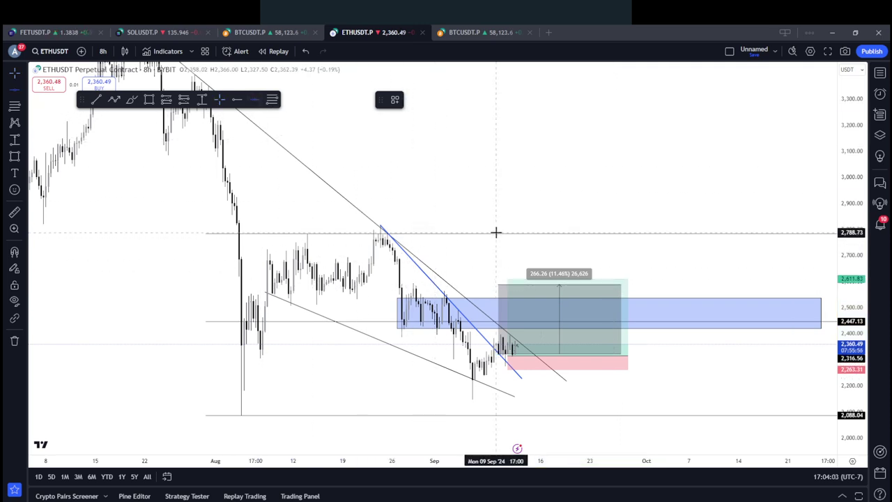
key(ctrl+z)
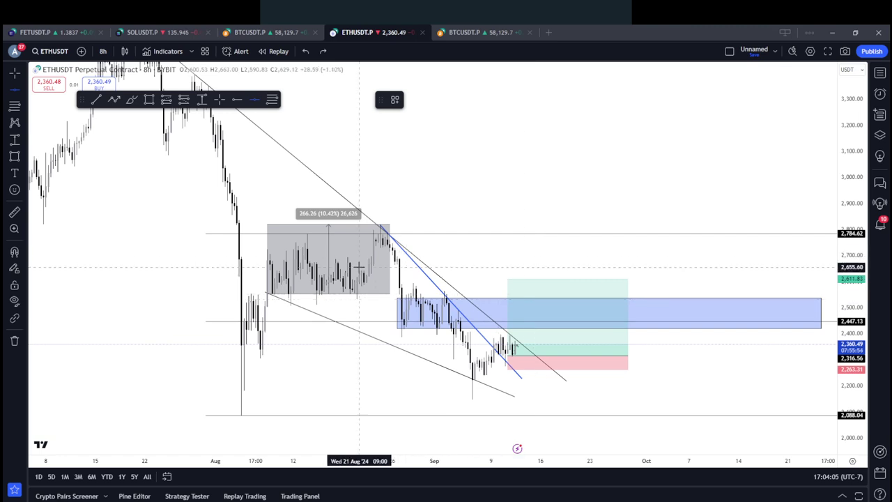
click(324, 260)
key(Delete)
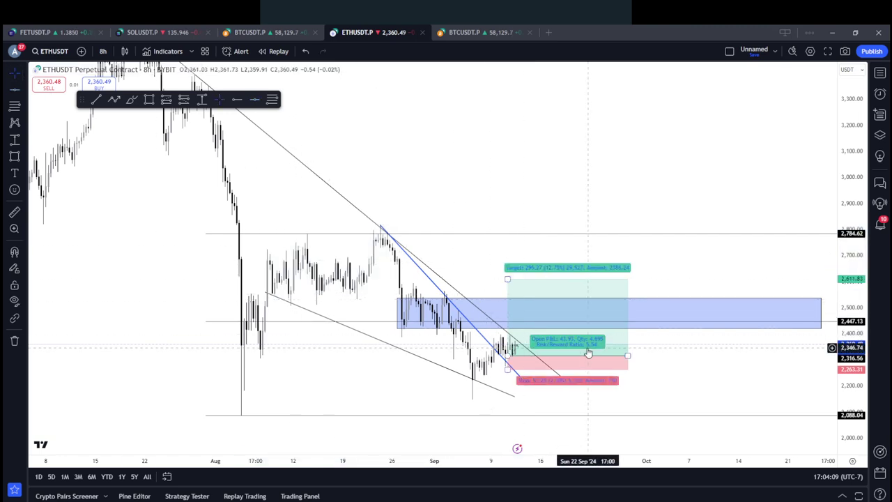
key(Delete)
drag(599, 370, 583, 351)
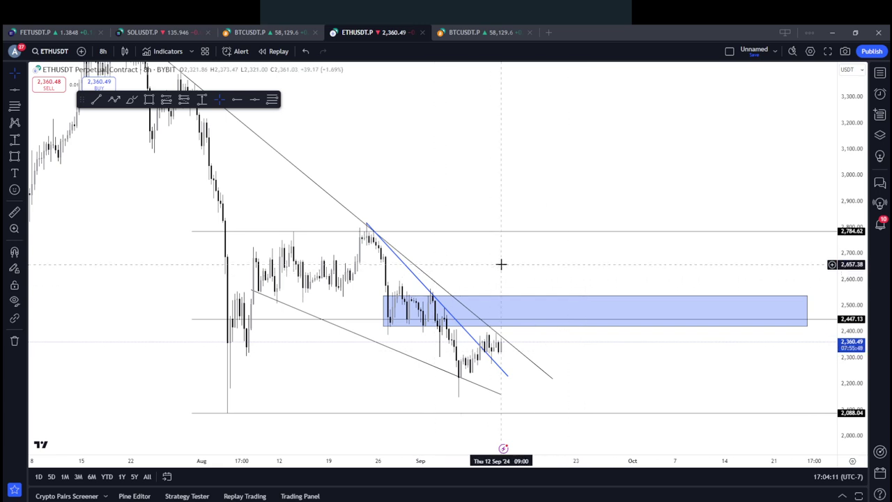
scroll(501, 264, down, 3)
drag(857, 183, 858, 219)
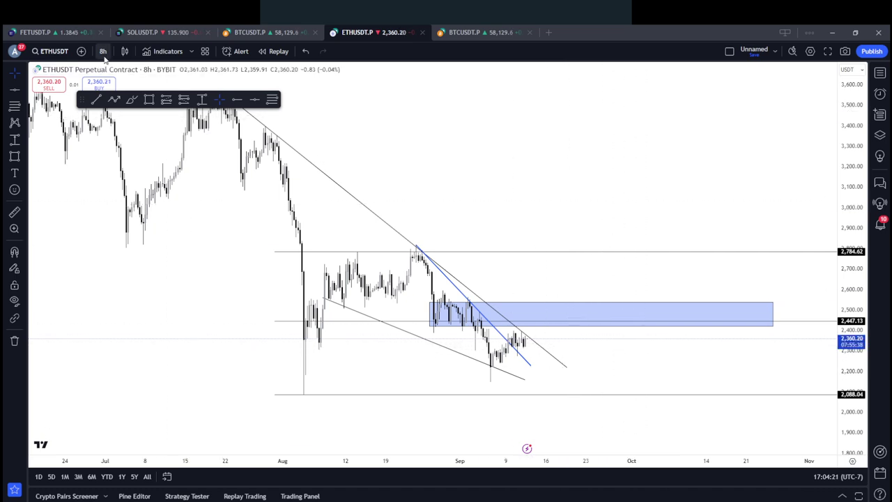
click(103, 51)
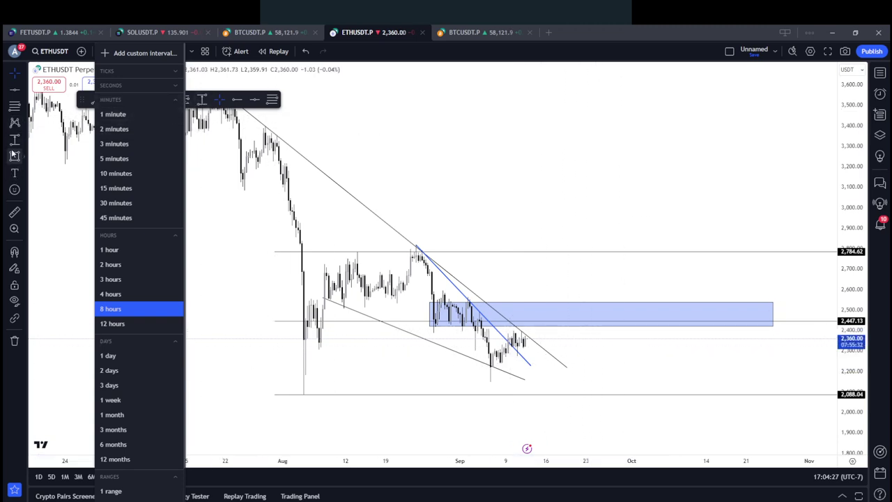
click(332, 106)
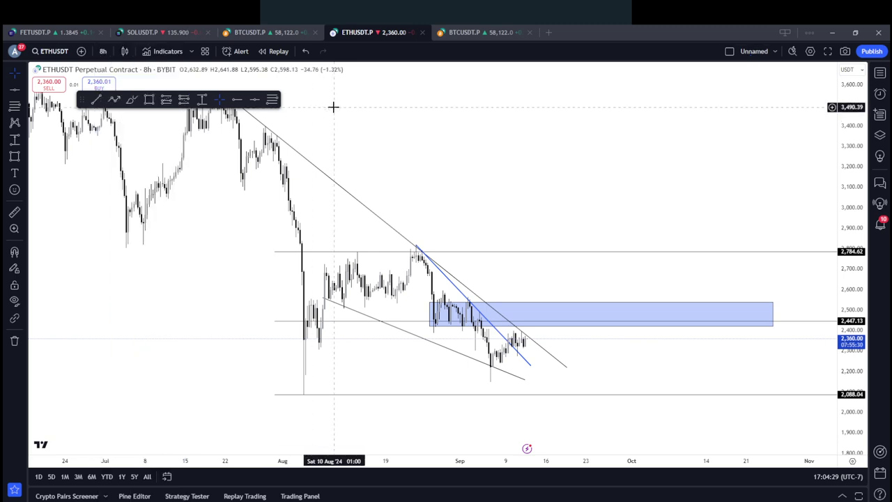
Sketch a projected price path with the Brush, rising from the current price into the blue zone and dropping back below it
click(132, 101)
mouse_move(527, 327)
mouse_down()
mouse_move(548, 316)
mouse_move(572, 338)
mouse_up()
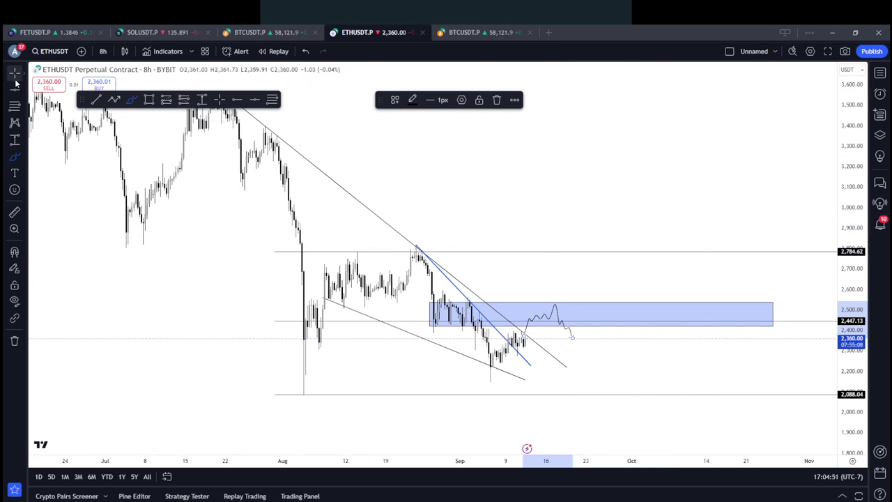
Place a short position from 30 September at the upper range level, with entry 2,783.16, stop 2,844.17 and target 2,089.50
drag(564, 211, 511, 194)
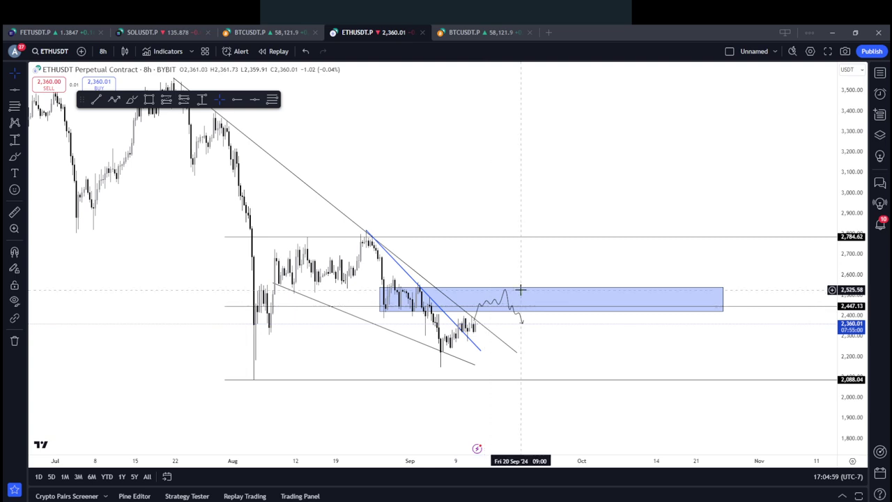
click(184, 99)
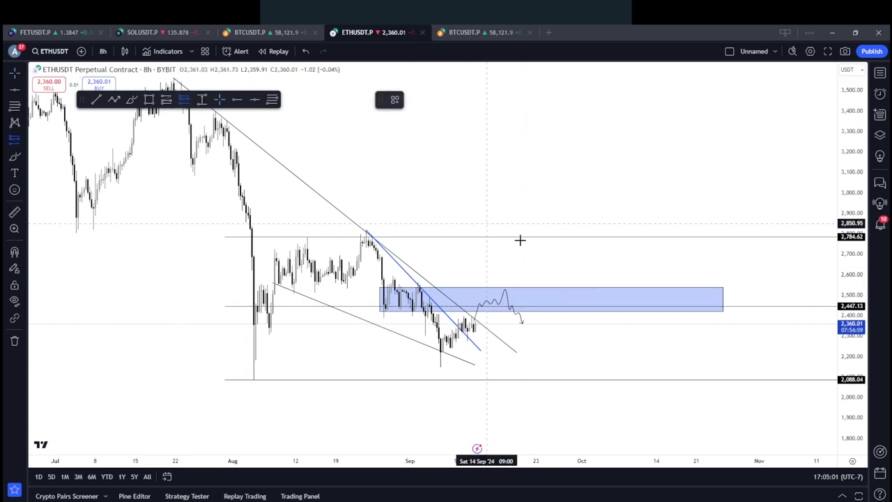
click(580, 237)
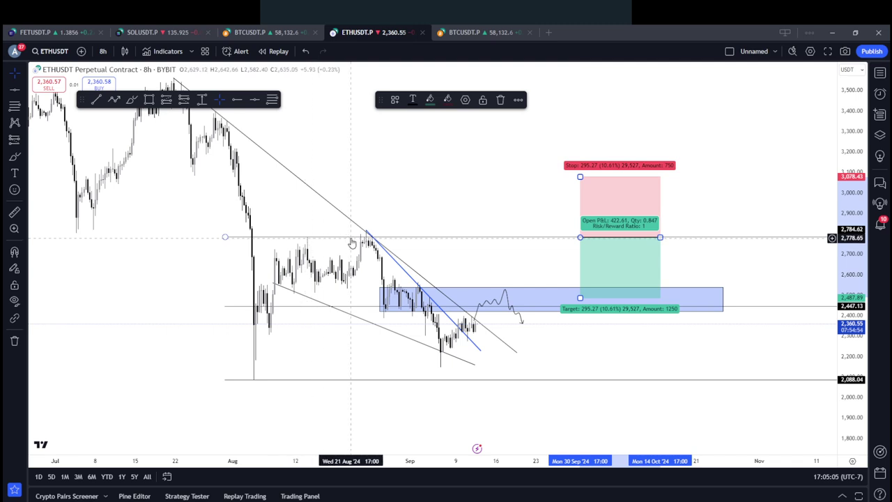
drag(579, 178, 577, 224)
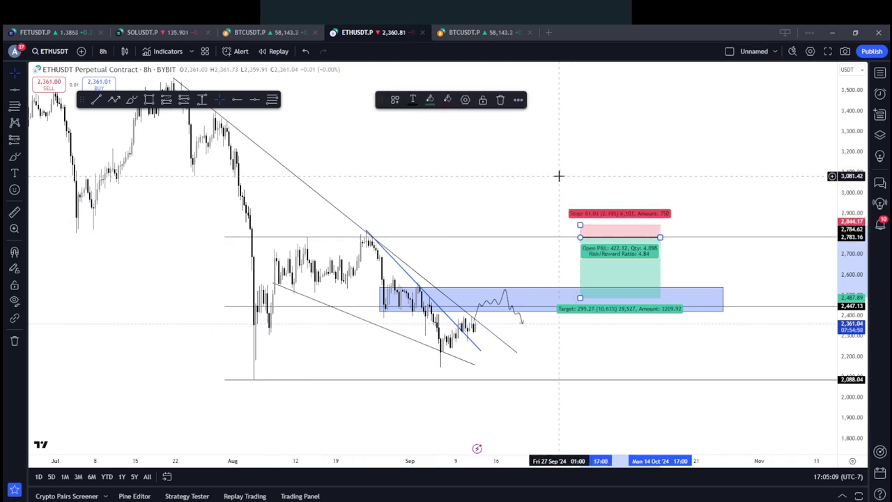
drag(563, 177, 574, 167)
click(592, 287)
drag(592, 287, 606, 368)
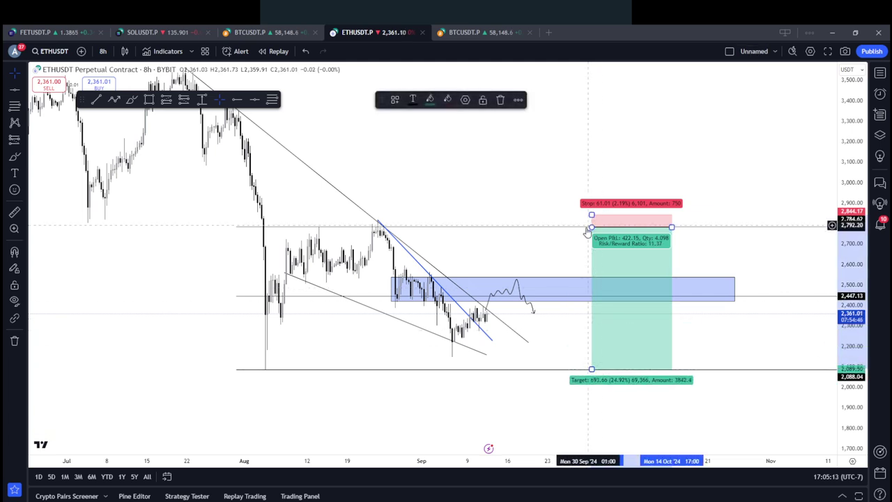
Switch the chart to the 1 day interval and add a horizontal line across it at 2,880.32
scroll(498, 191, down, 8)
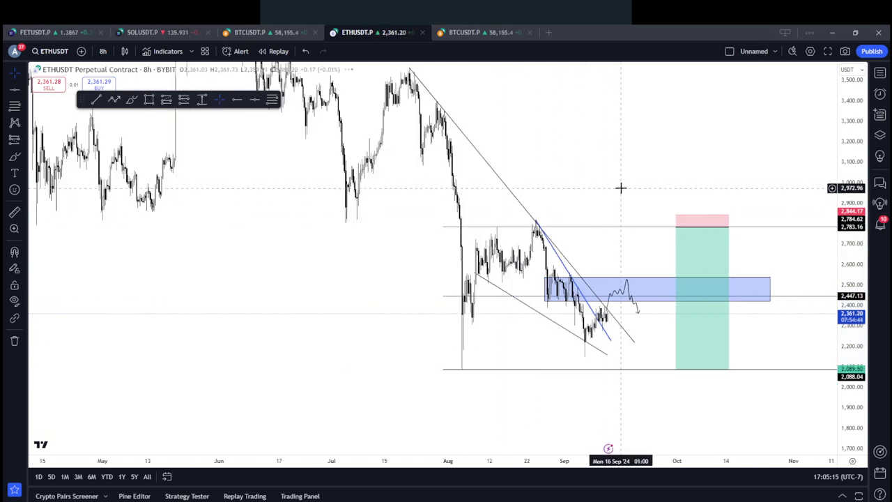
click(102, 50)
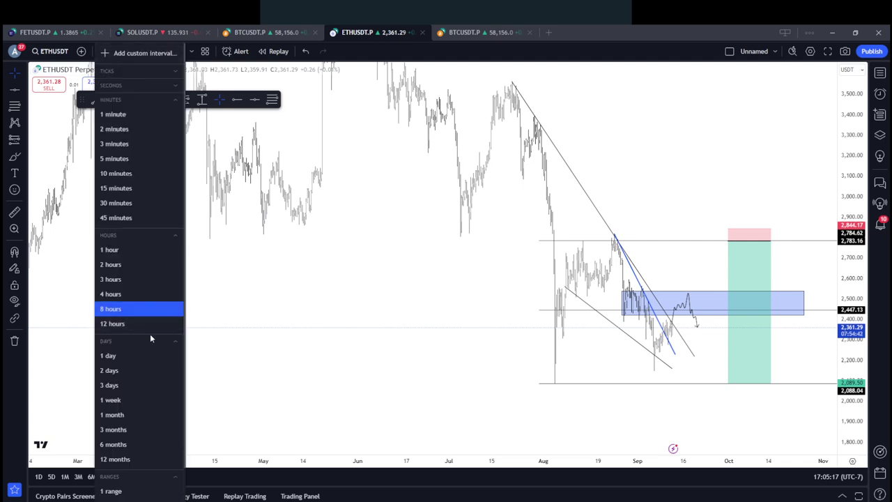
click(139, 356)
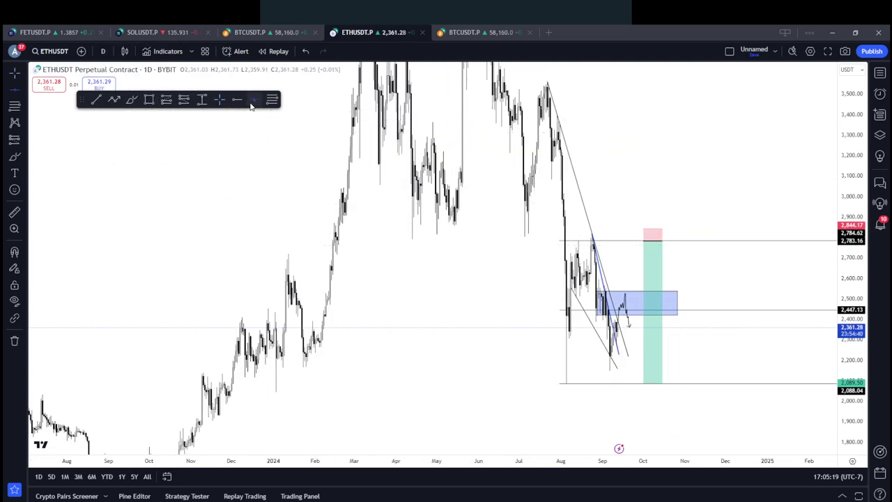
click(252, 103)
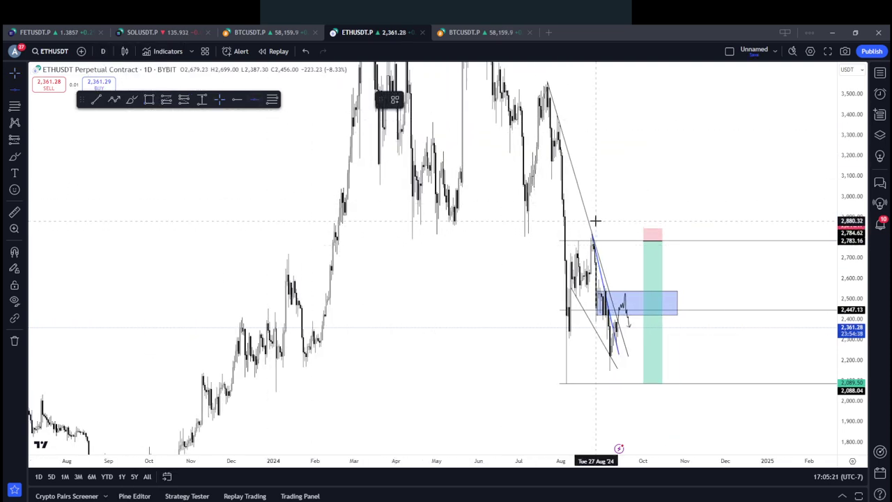
click(595, 221)
Draw a rectangle just below the red line from 15 February to 29 November 2024, between 2,878.06 and 2,814.80, and fill it red
click(149, 99)
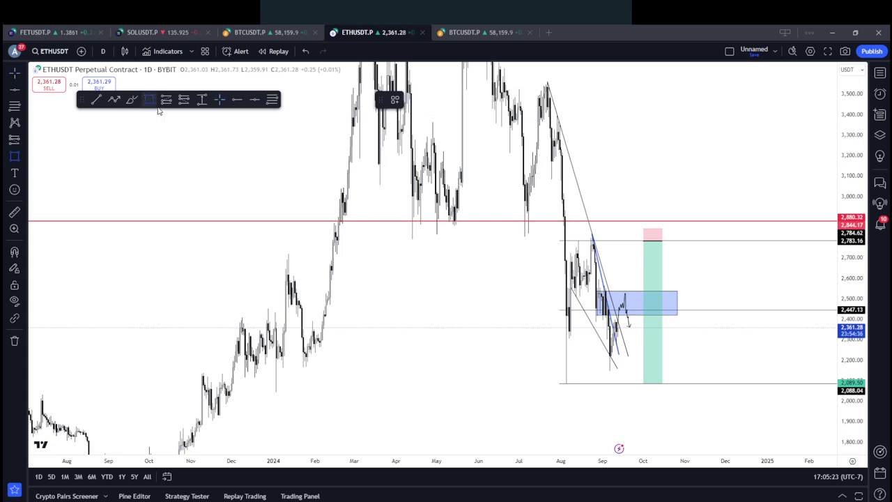
drag(334, 221, 722, 235)
click(430, 100)
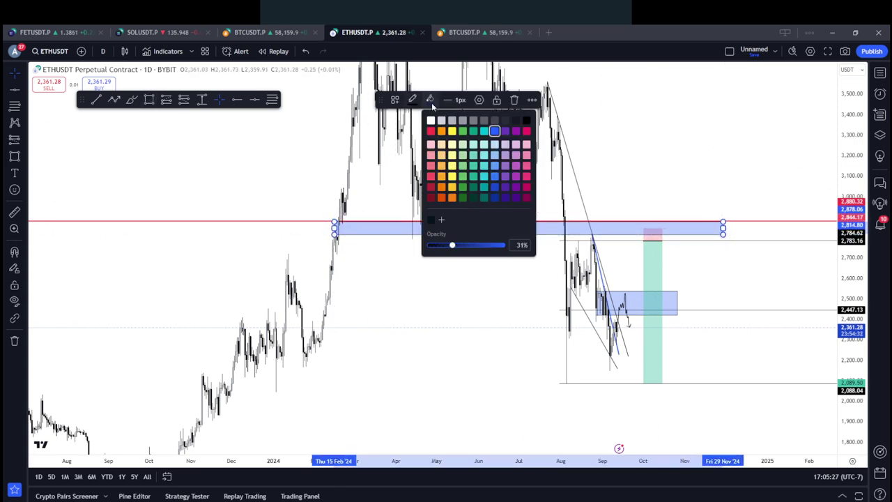
click(430, 131)
Try the short position's stop above the red zone at 2,902.92, and return it to 2,844.17
scroll(627, 188, up, 3)
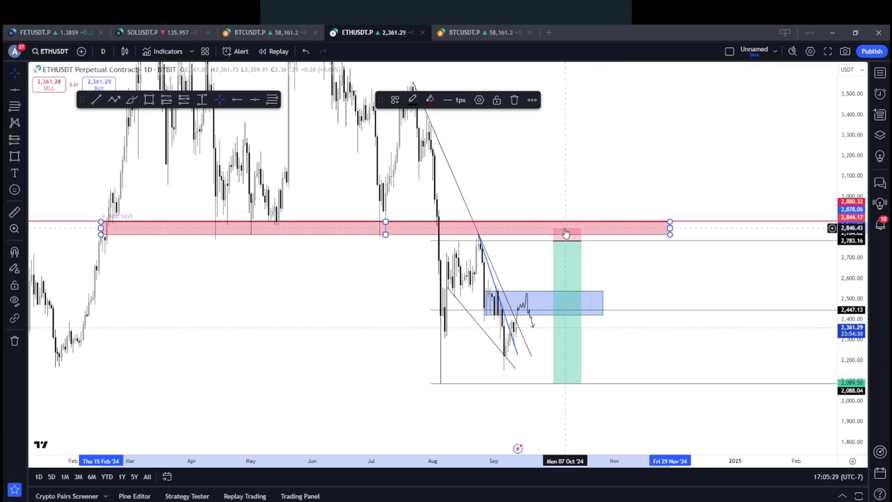
mouse_move(555, 240)
drag(553, 229, 553, 216)
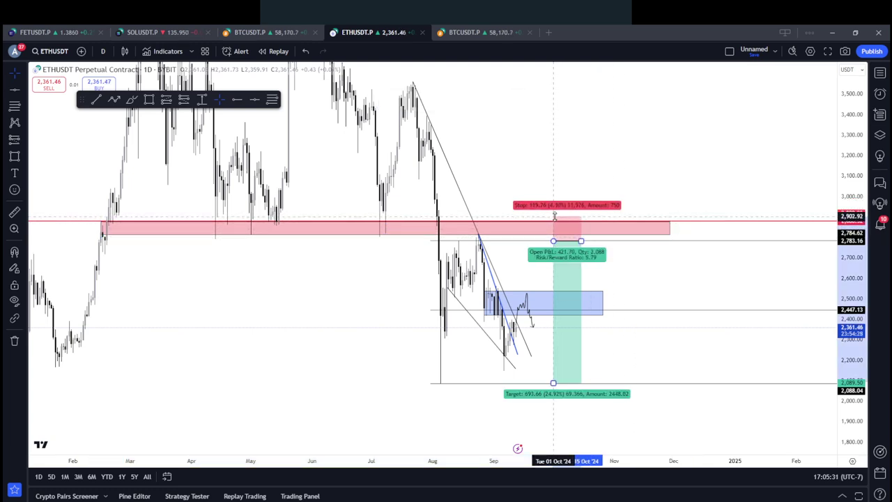
click(554, 216)
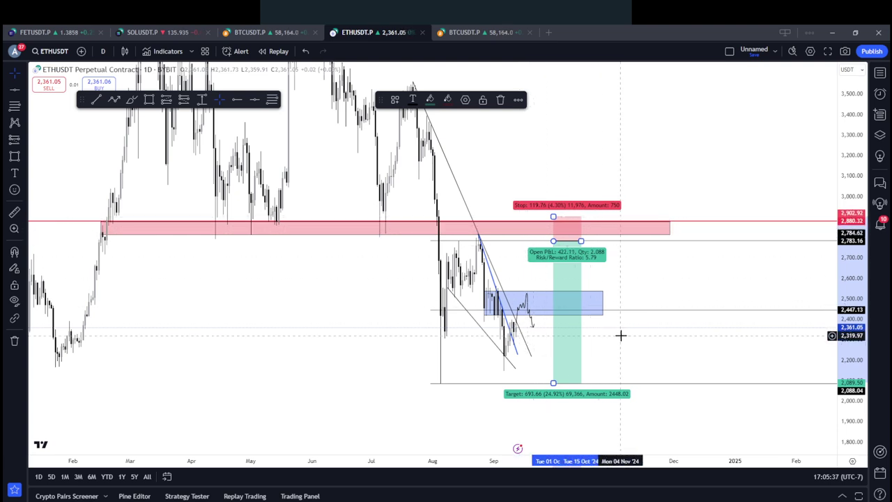
drag(553, 217, 555, 228)
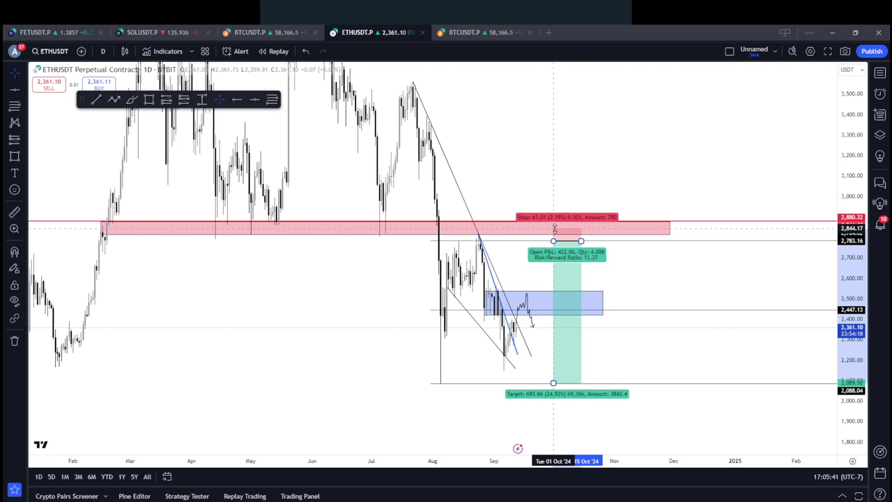
click(613, 271)
scroll(613, 271, up, 5)
drag(573, 285, 647, 278)
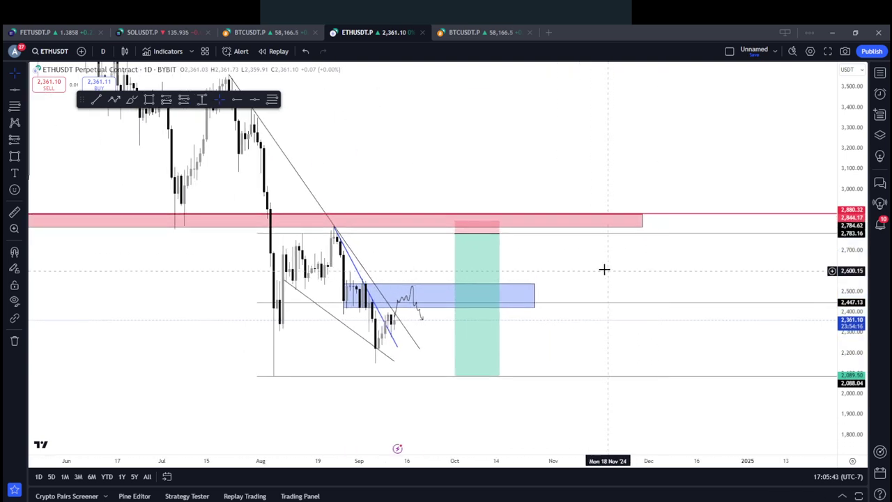
click(880, 72)
scroll(549, 162, up, 3)
click(879, 73)
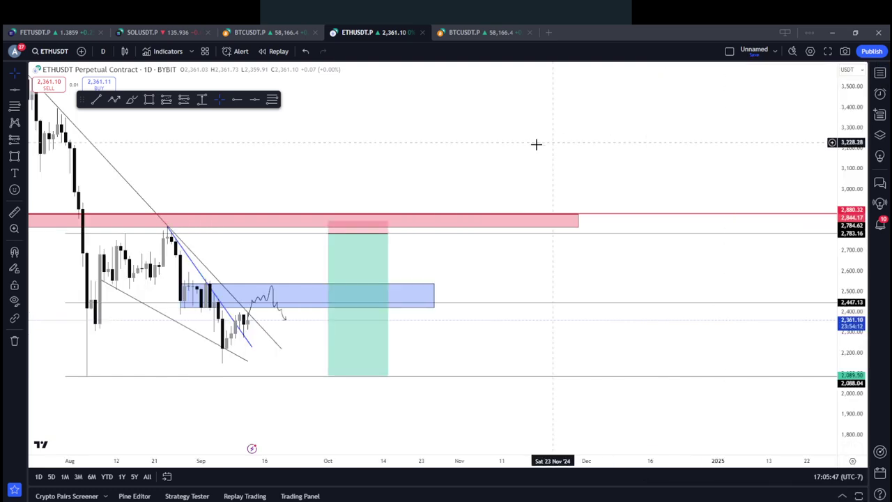
Circle the late-August high touching the red zone with the Brush
drag(493, 151, 757, 139)
scroll(537, 144, up, 2)
scroll(573, 154, left, 2)
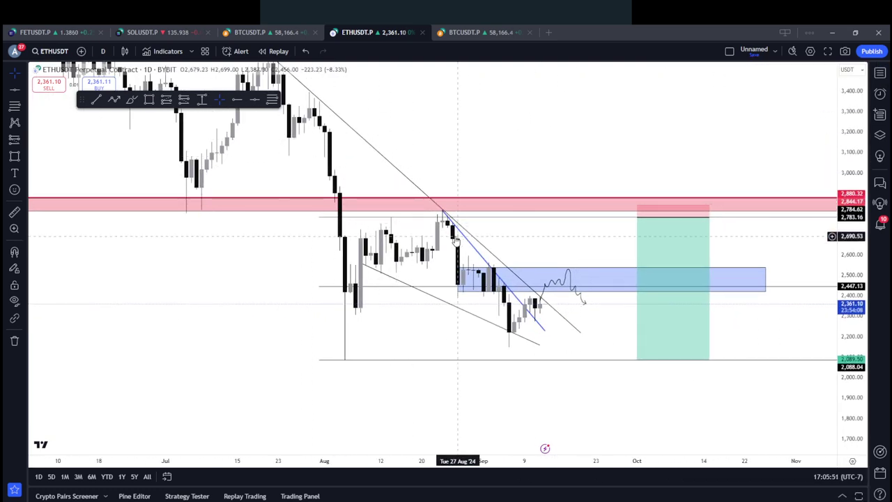
click(131, 100)
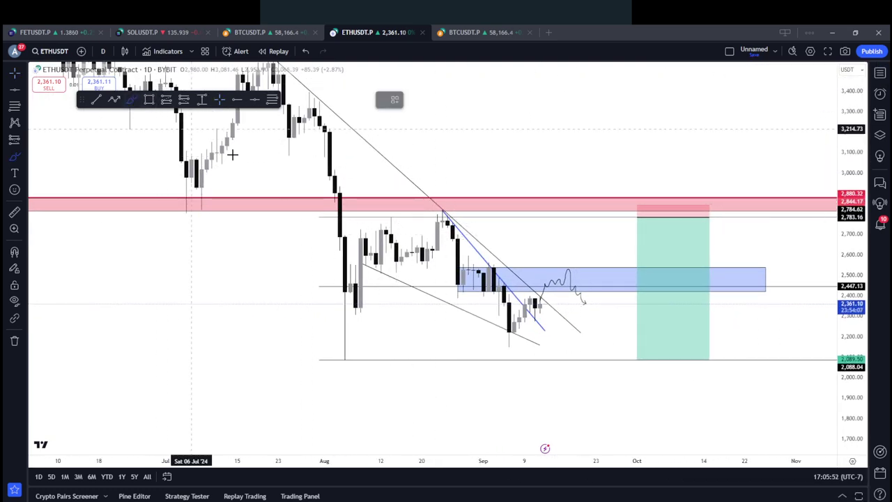
click(437, 206)
drag(437, 204, 448, 206)
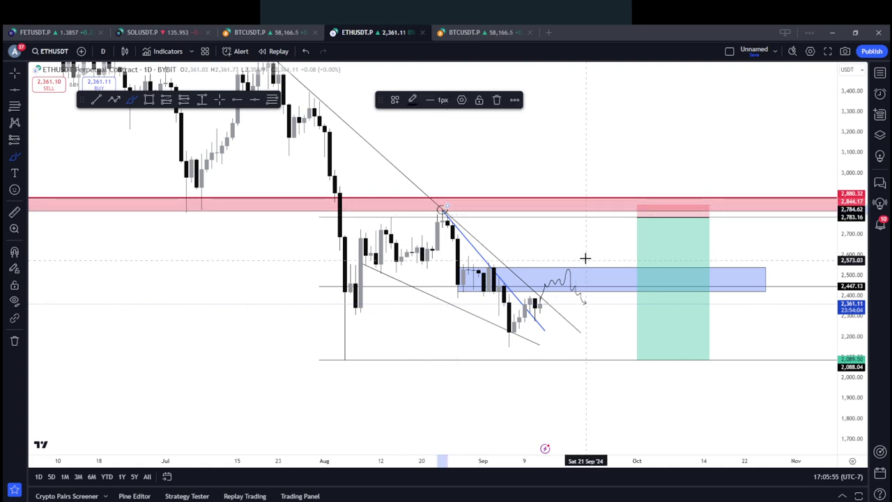
Sketch a price path peaking in the red zone beside the short position, and undo that stroke
mouse_move(595, 197)
mouse_down()
mouse_move(609, 225)
mouse_move(618, 216)
mouse_move(620, 233)
mouse_up()
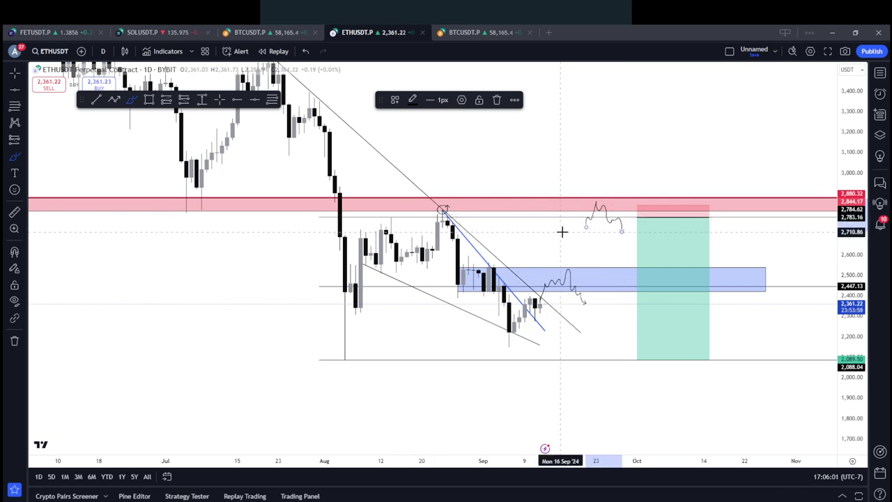
key(ctrl+z)
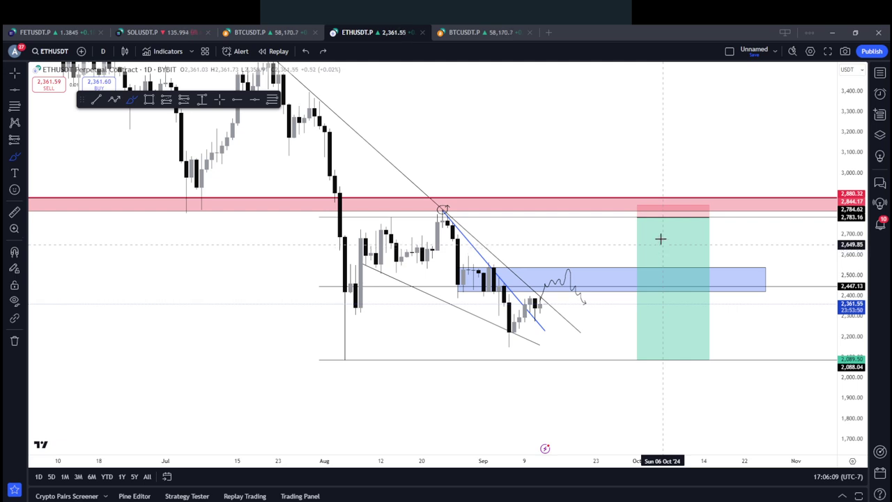
Examine the red zone, the range levels and the short setup against the earlier daily price action
drag(541, 146, 440, 153)
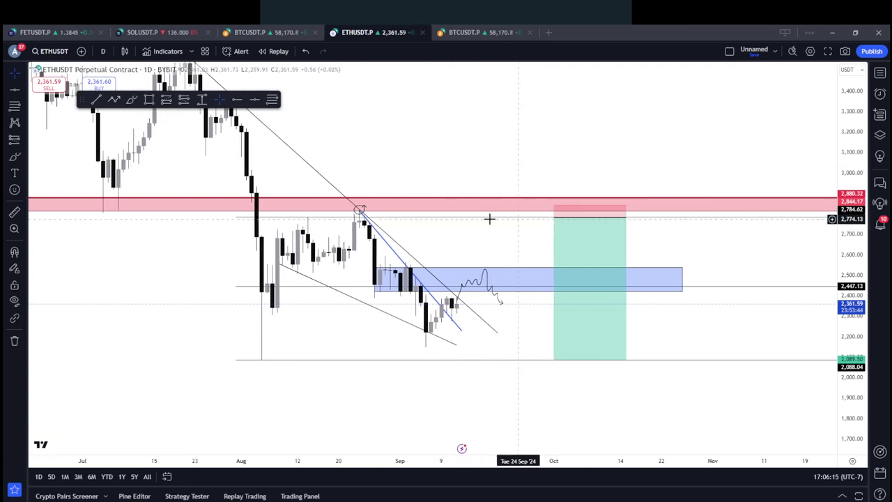
drag(334, 212, 487, 230)
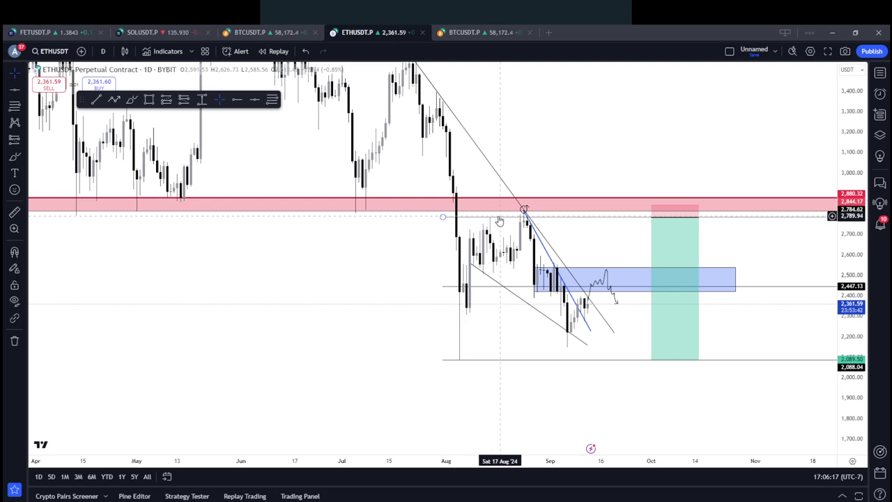
scroll(544, 211, down, 3)
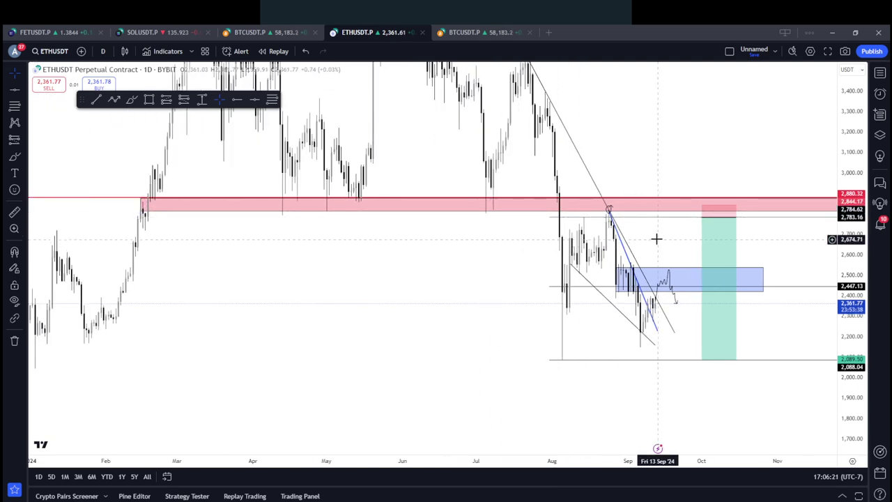
drag(657, 239, 595, 242)
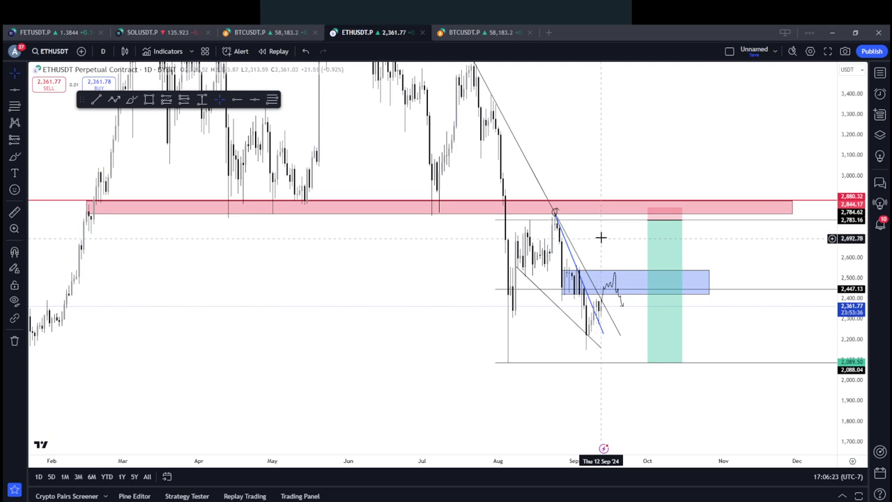
scroll(600, 244, up, 2)
scroll(565, 241, up, 2)
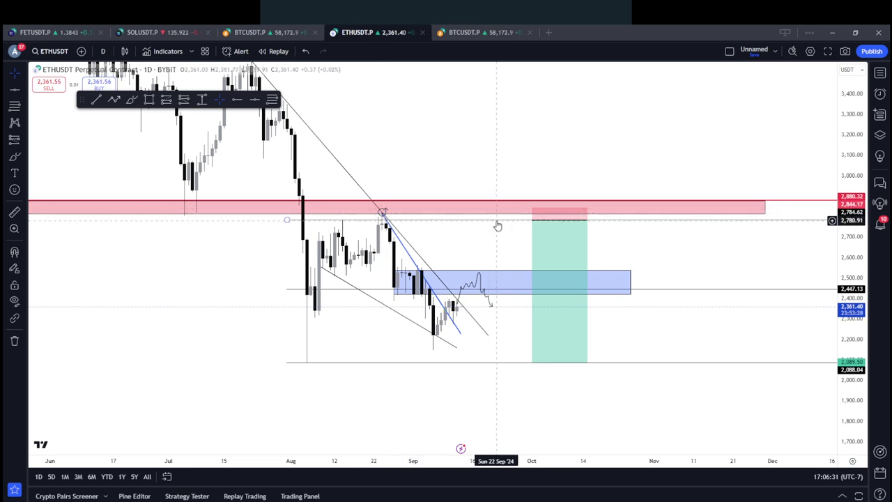
click(535, 211)
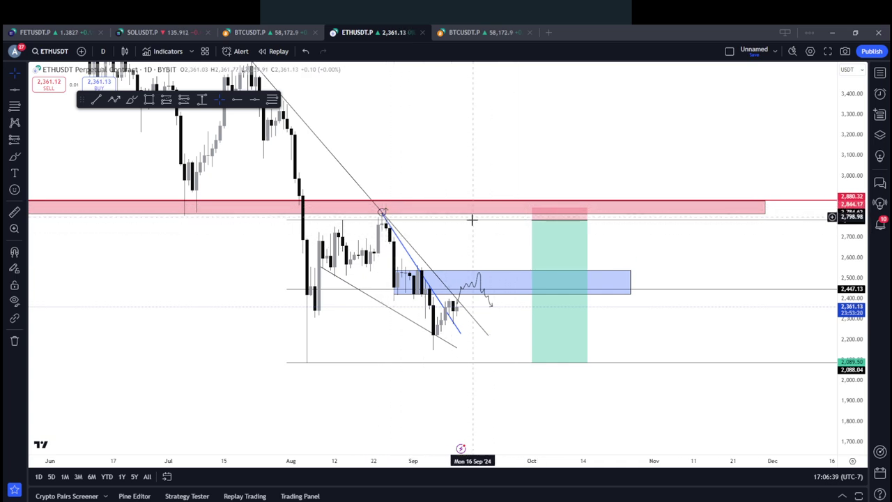
drag(482, 239, 508, 244)
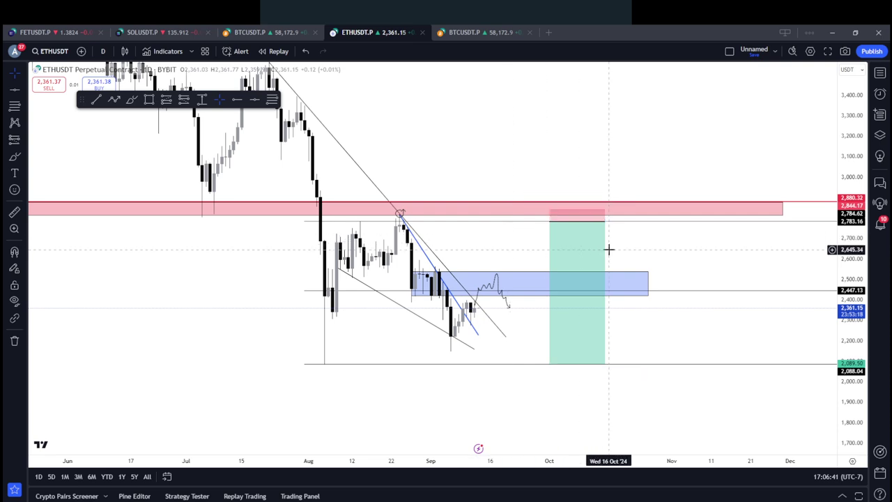
drag(858, 151, 858, 200)
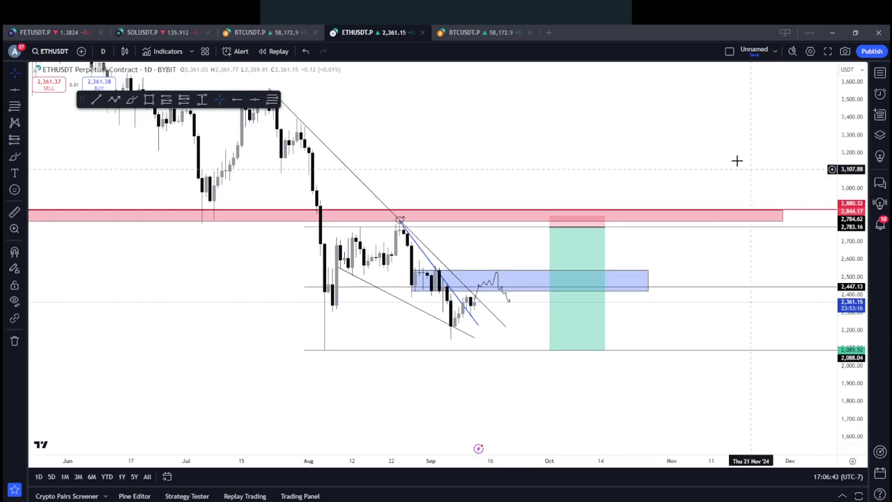
drag(711, 160, 720, 187)
drag(669, 279, 663, 264)
mouse_move(589, 308)
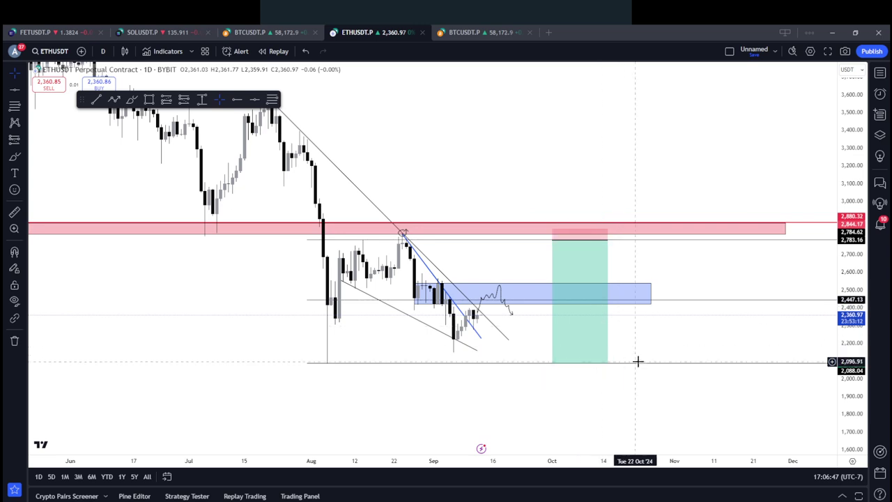
drag(637, 341, 624, 336)
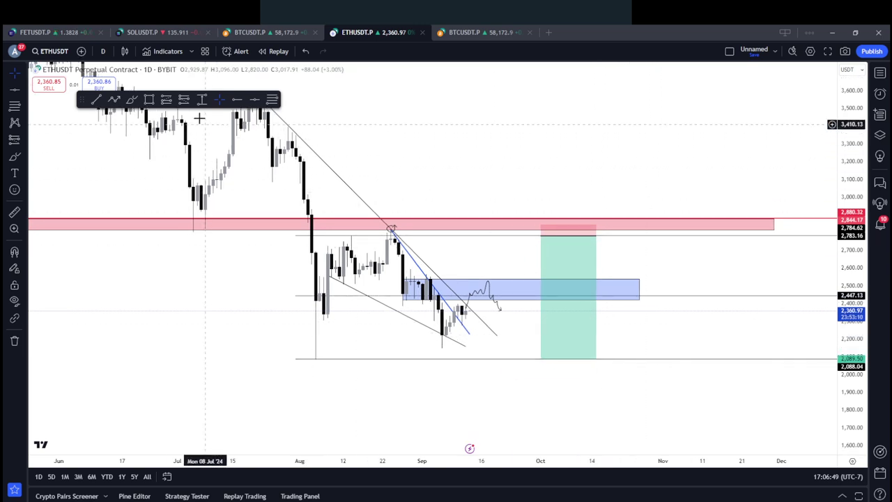
Place a long position from 25 October at the lower range level, with entry 2,089.09, stop 1,710.16 and target 2,779.57
click(166, 99)
click(635, 358)
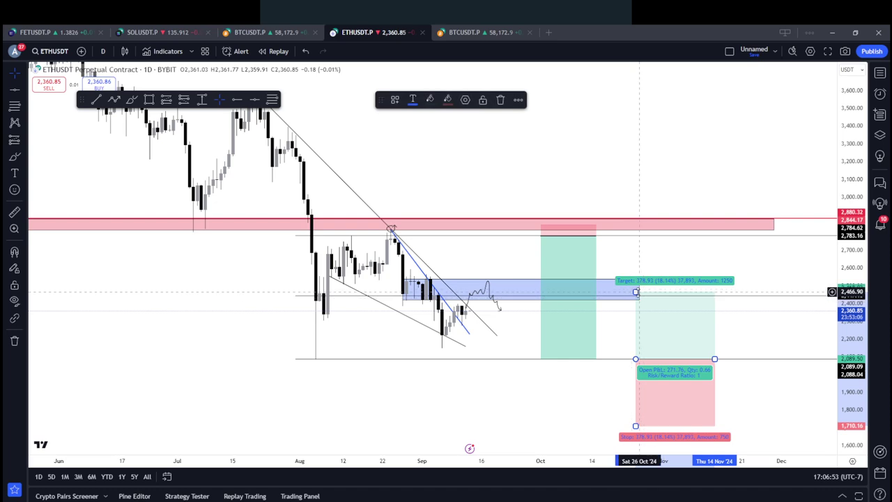
drag(639, 297, 638, 236)
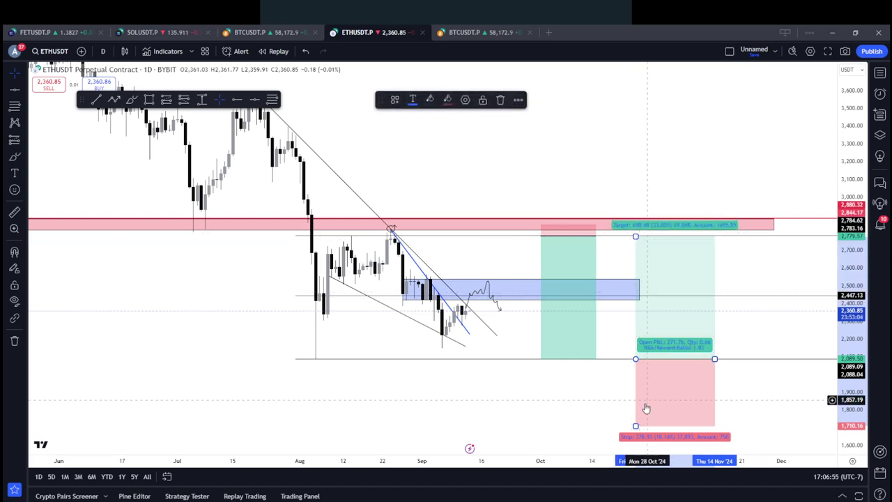
Add a horizontal line along the lower range level at 2,089.09
scroll(529, 388, down, 3)
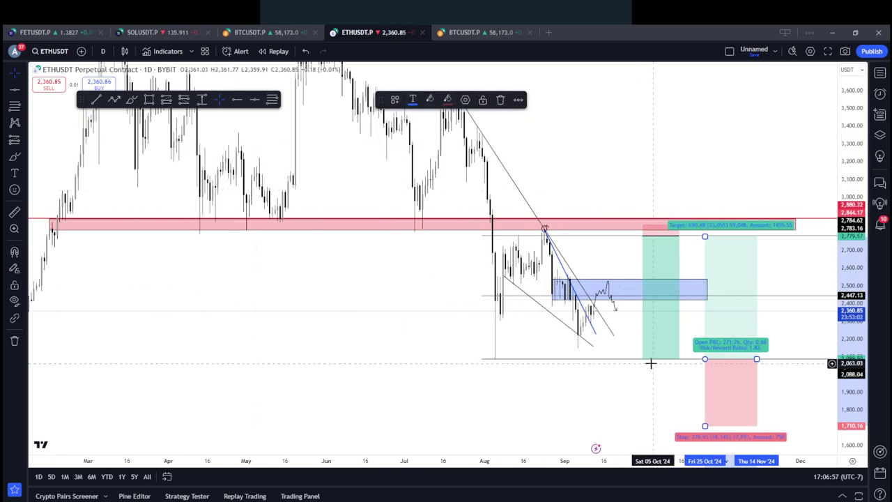
scroll(540, 362, down, 3)
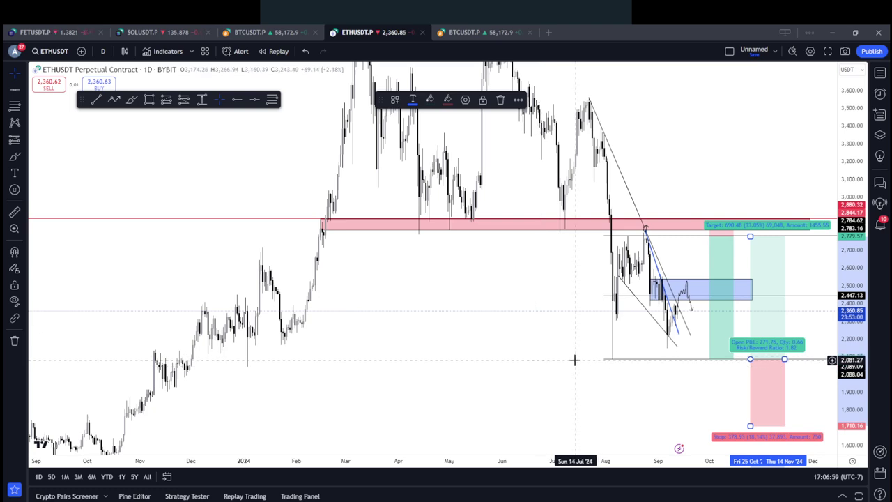
click(255, 100)
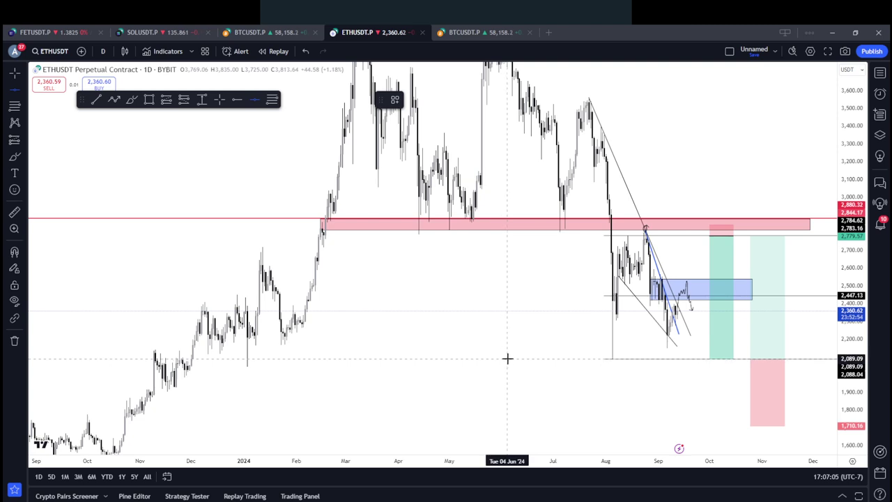
click(507, 358)
Recolour the horizontal line at the lower range level black
drag(564, 378, 547, 374)
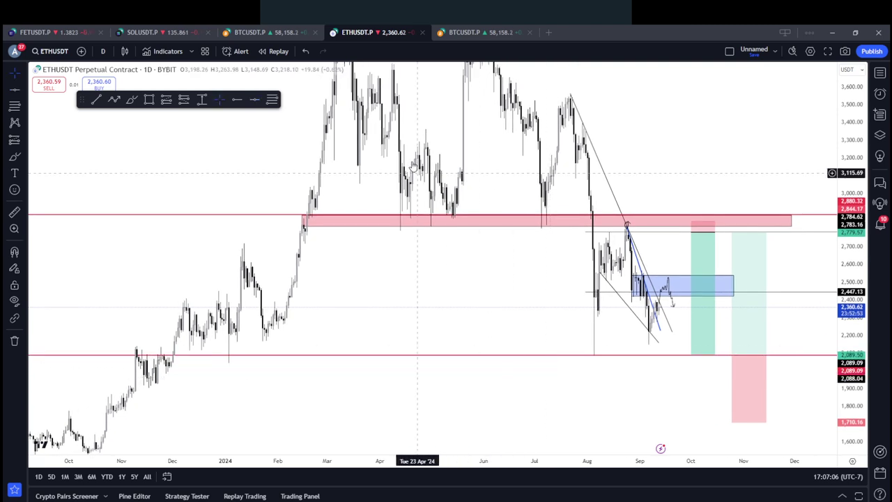
click(444, 358)
click(412, 100)
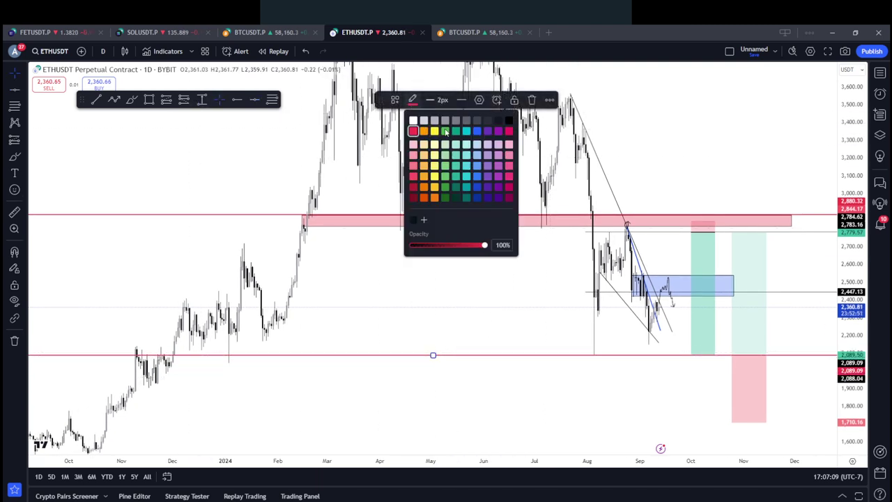
click(508, 123)
drag(230, 377, 257, 368)
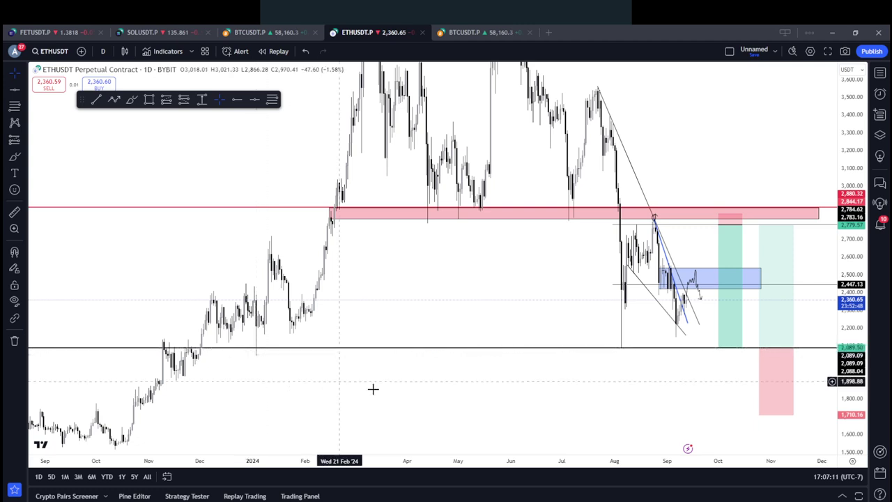
Circle the early-August low at the lower range level and sketch a projected W-shaped bounce path around that level in late September
drag(544, 402, 522, 399)
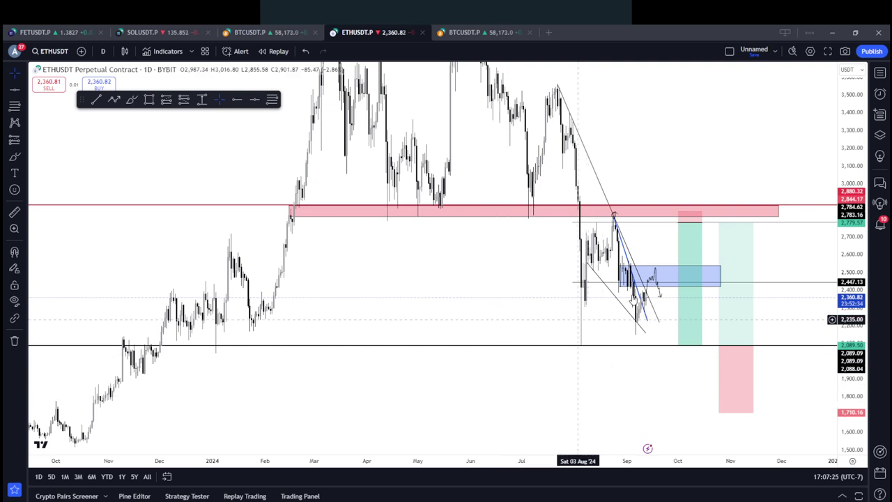
click(131, 100)
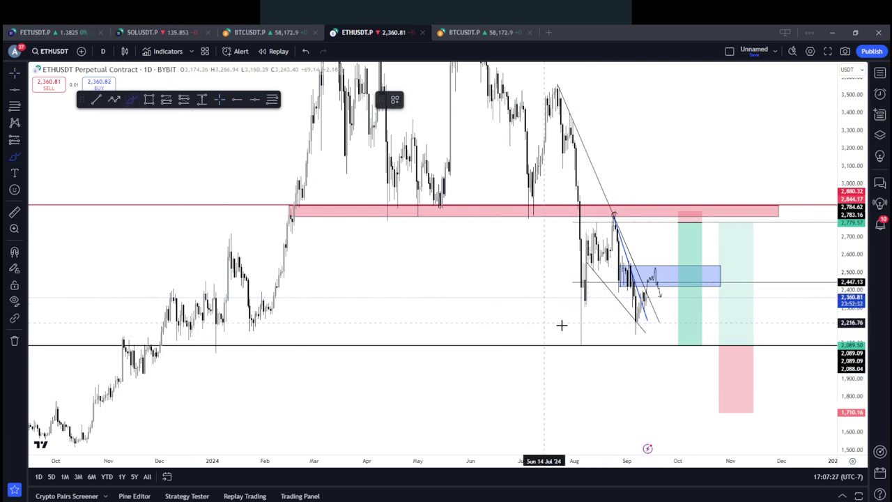
click(581, 342)
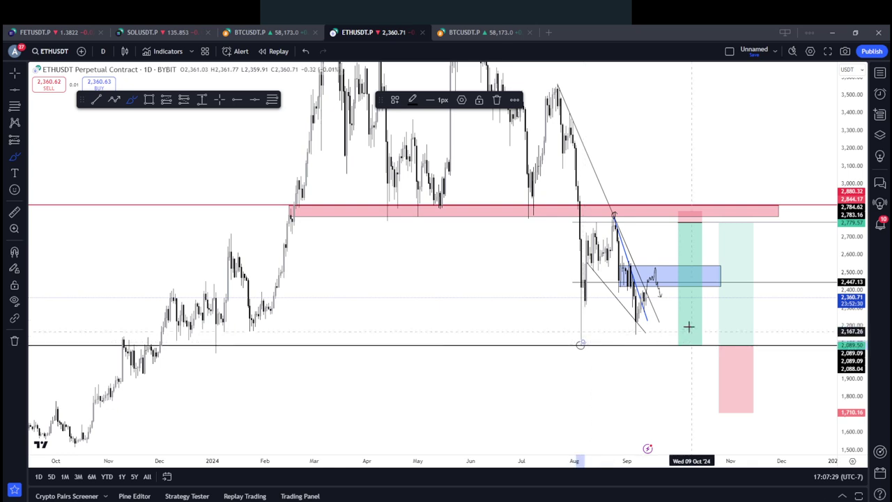
scroll(688, 326, up, 5)
drag(472, 322, 481, 338)
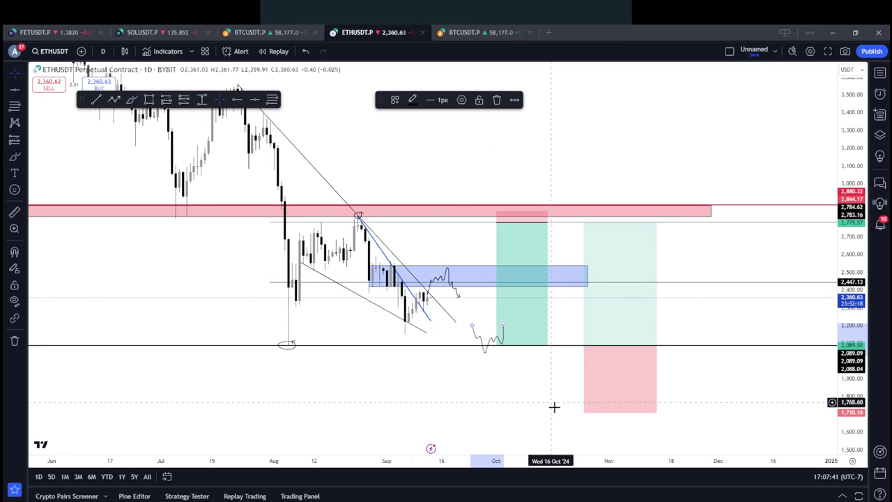
Tighten the long position's stop to 1,979.65
drag(584, 412, 584, 364)
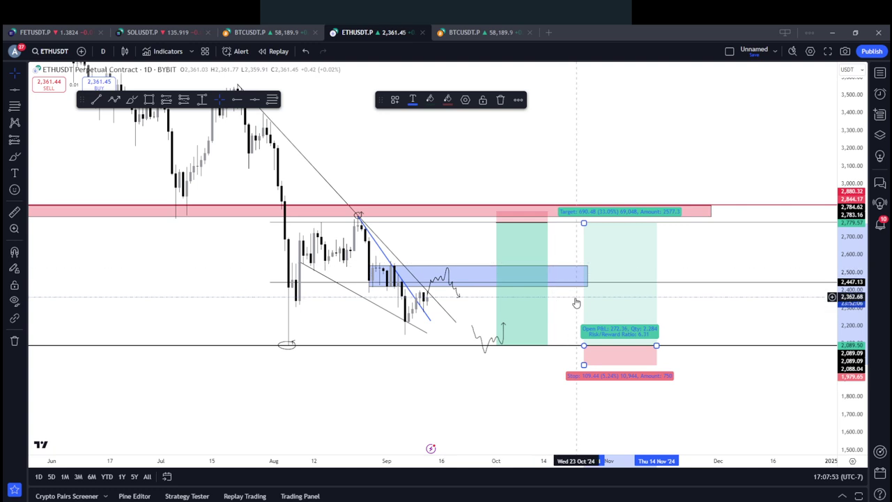
click(712, 311)
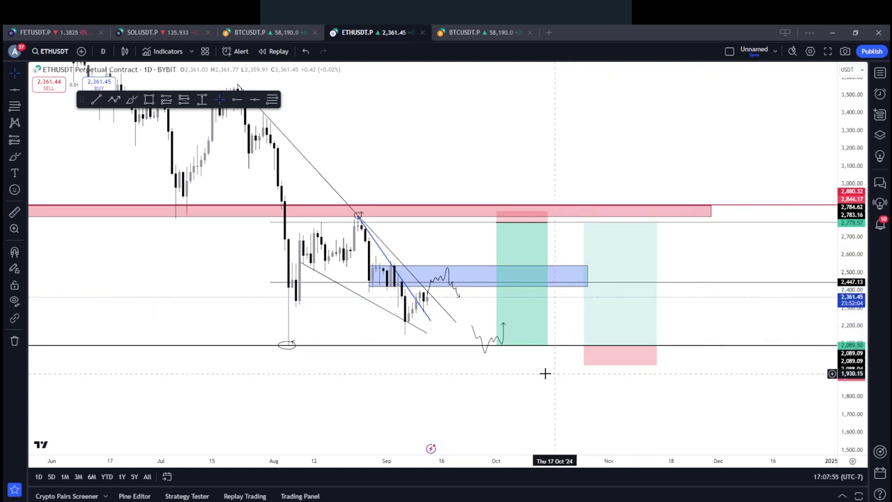
drag(525, 373, 551, 374)
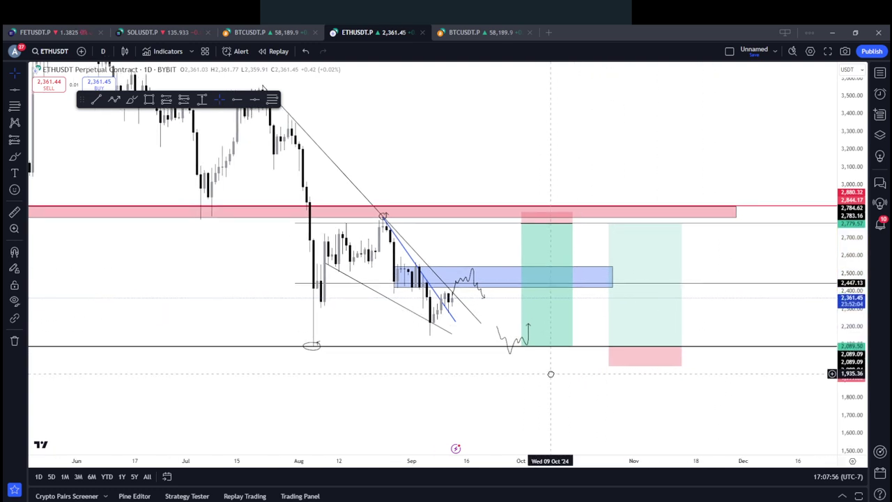
Delete the projected price path sketched through the blue zone
click(482, 293)
key(Delete)
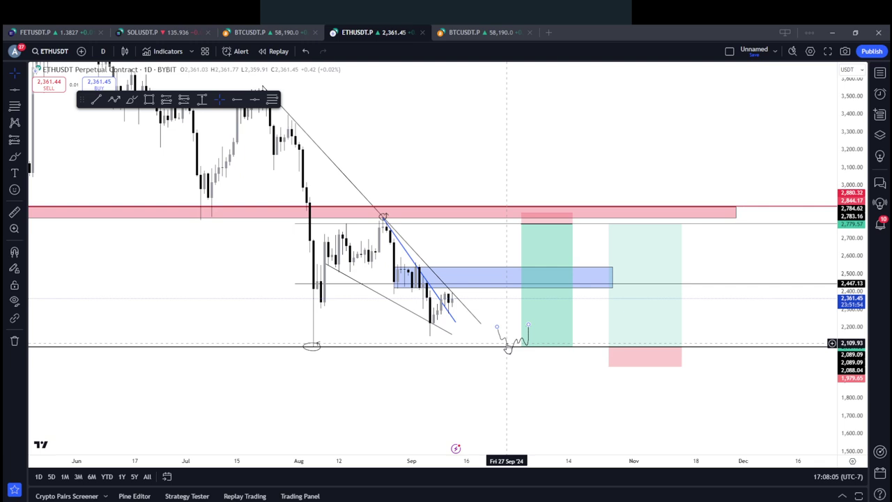
click(507, 346)
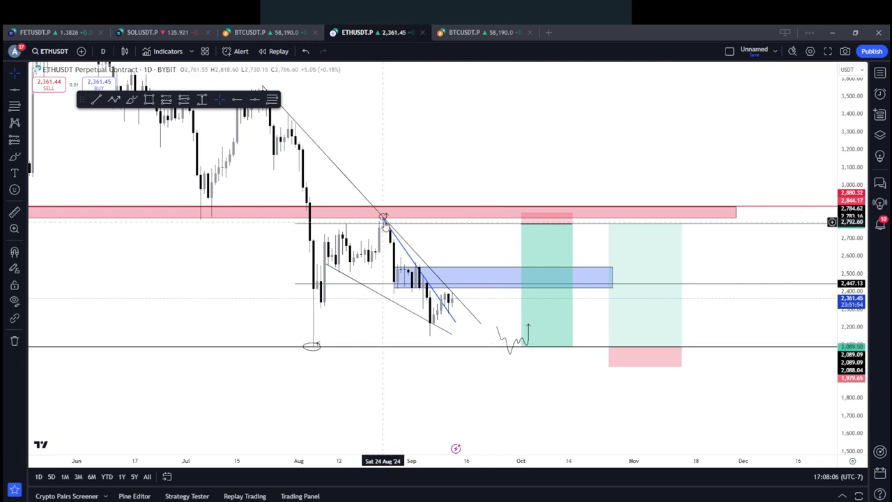
click(394, 287)
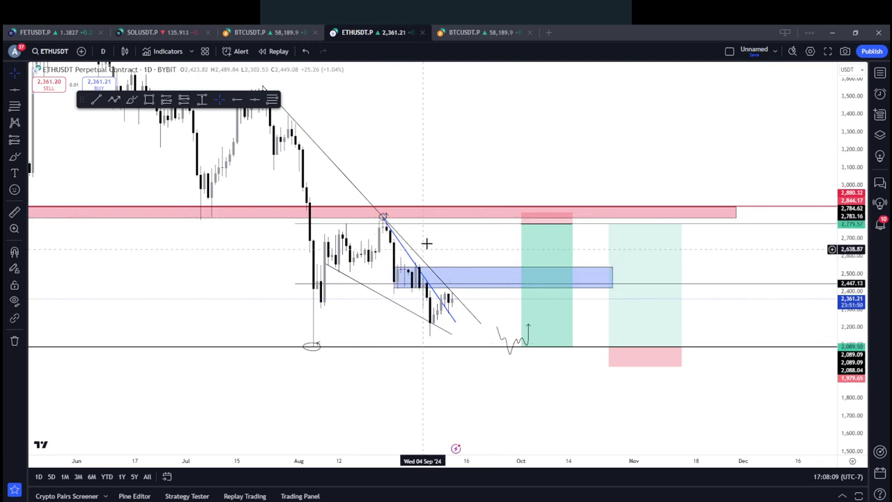
click(430, 324)
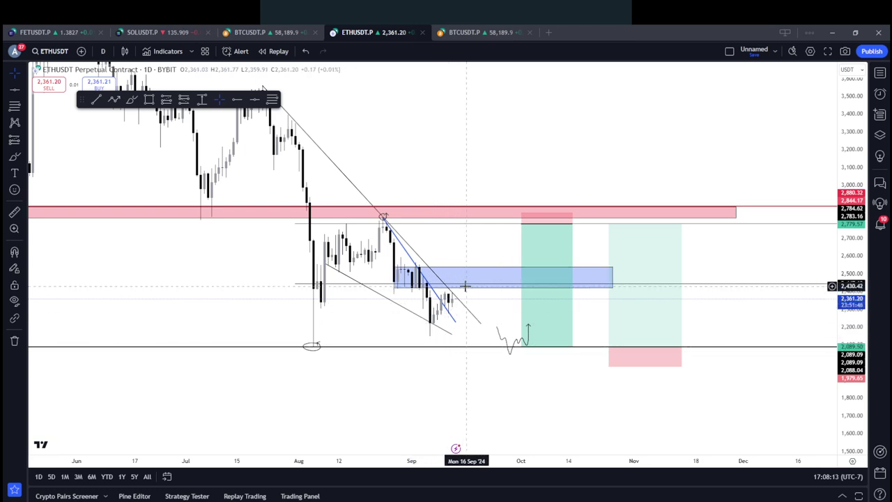
Place a short position from 15 to 27 September inside the blue zone, with entry 2,448.66, stop 2,573.73 and target 2,094.30
click(184, 99)
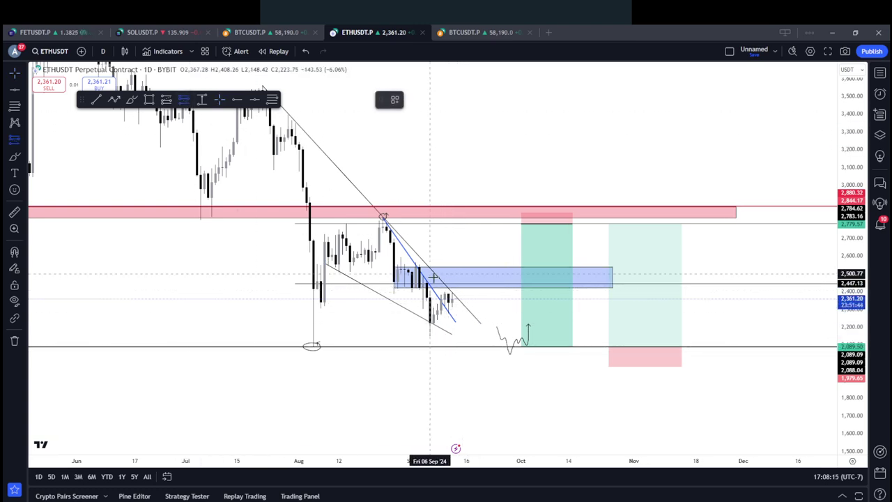
click(462, 283)
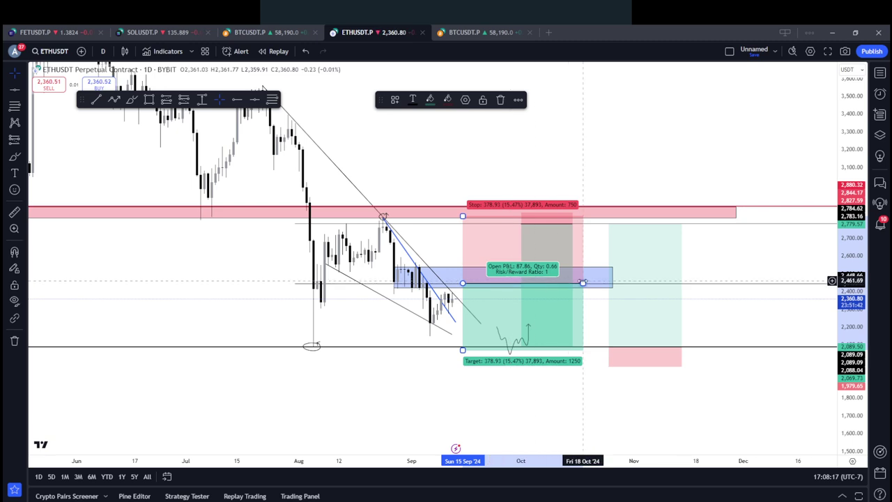
drag(462, 216, 468, 266)
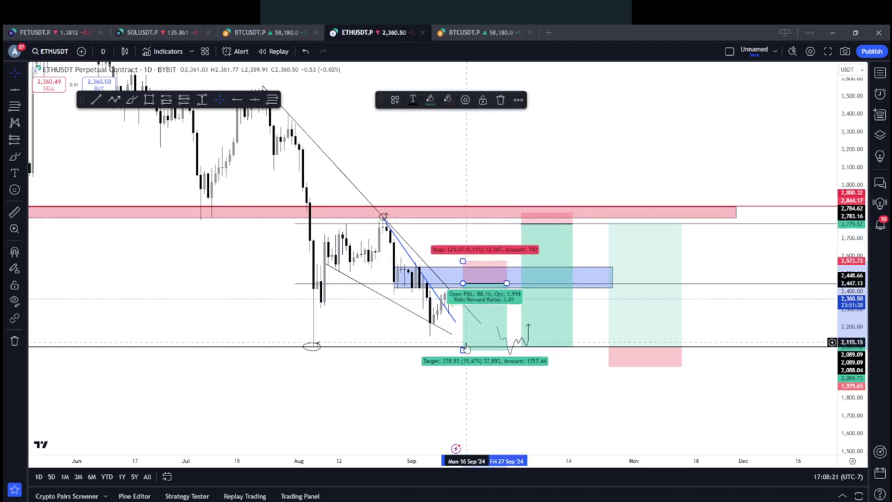
drag(450, 364, 449, 362)
click(443, 364)
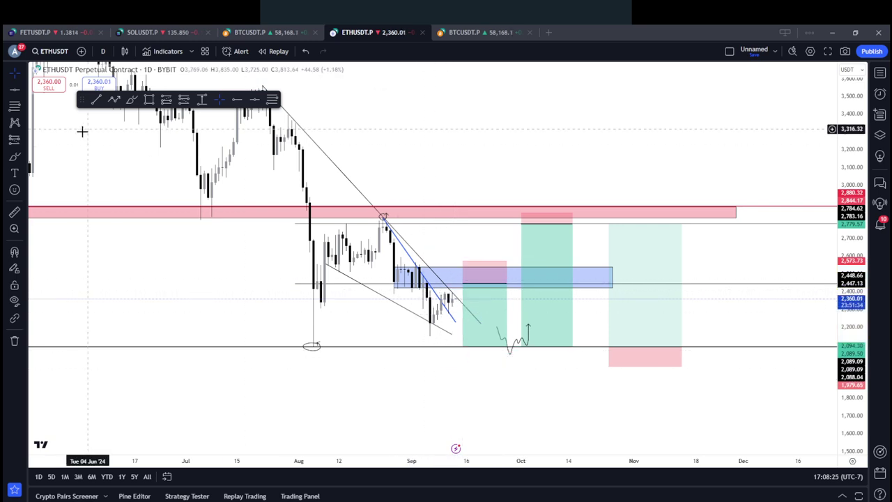
Draw a Fibonacci retracement between the 24 August high at 2,816.05 and the early-September low
click(23, 104)
click(83, 119)
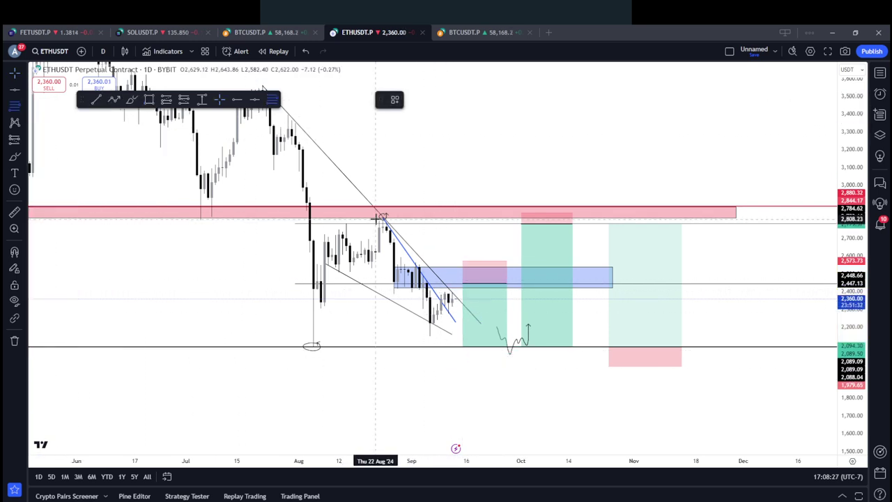
click(382, 217)
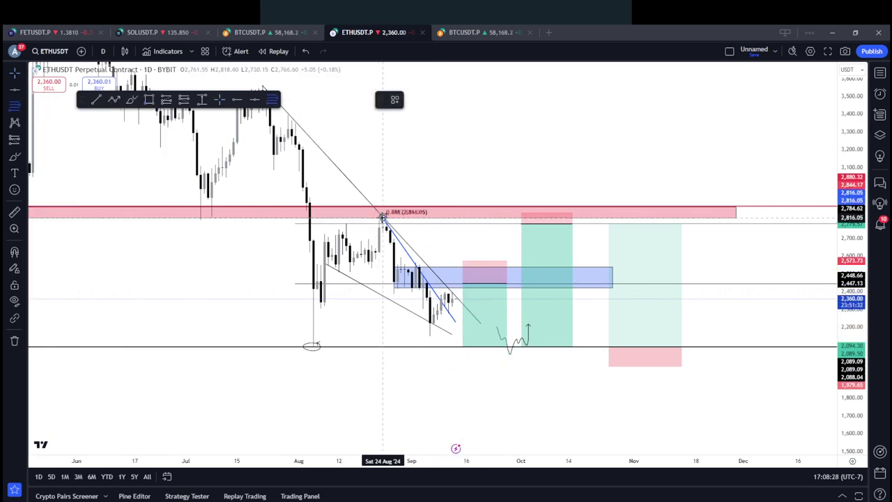
click(630, 336)
Move the blue-zone short setup up to entry 2,505.98 and switch the chart to the 4-hour interval
click(488, 313)
drag(488, 312, 483, 299)
click(102, 51)
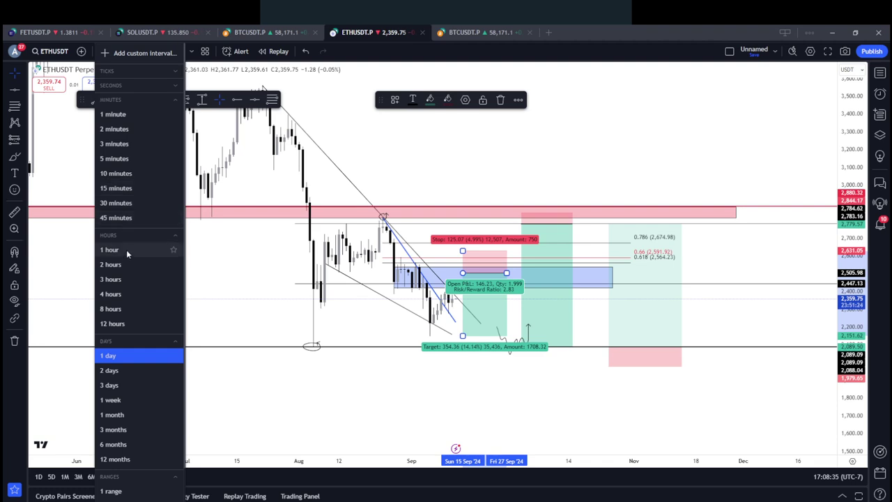
click(125, 294)
scroll(352, 223, down, 3)
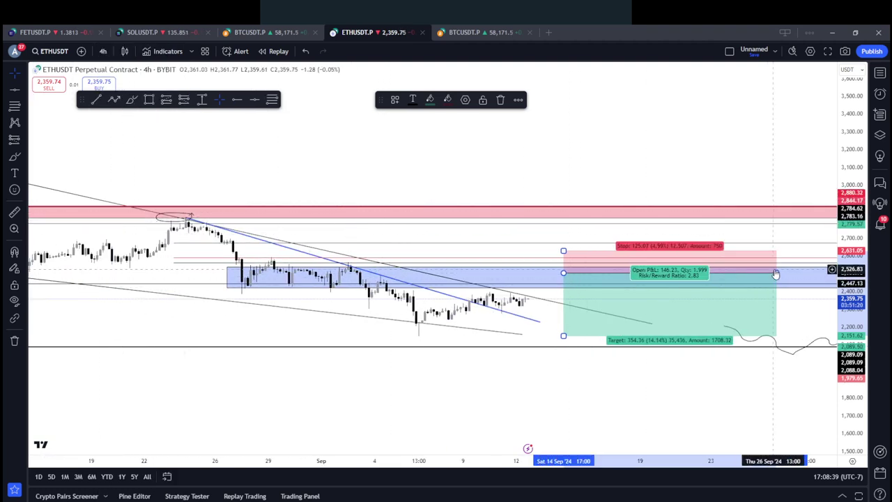
Refit the short setup to span 13 to 19 September, with entry 2,540.82 at the blue zone's upper edge and stop 2,620.83
drag(776, 272, 664, 270)
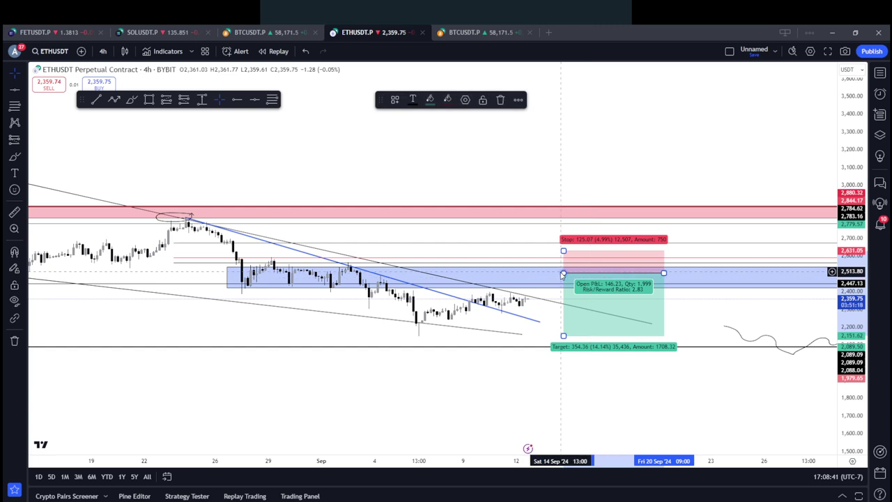
drag(563, 271, 551, 262)
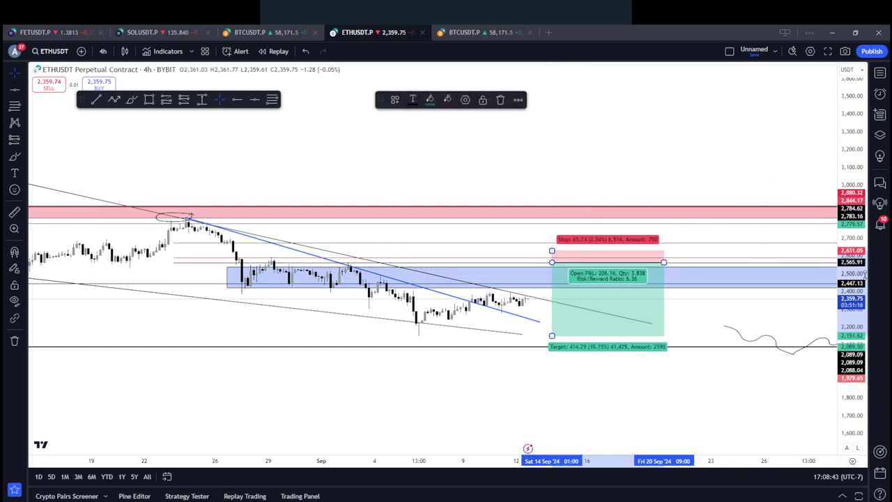
drag(851, 230, 823, 112)
drag(552, 261, 546, 269)
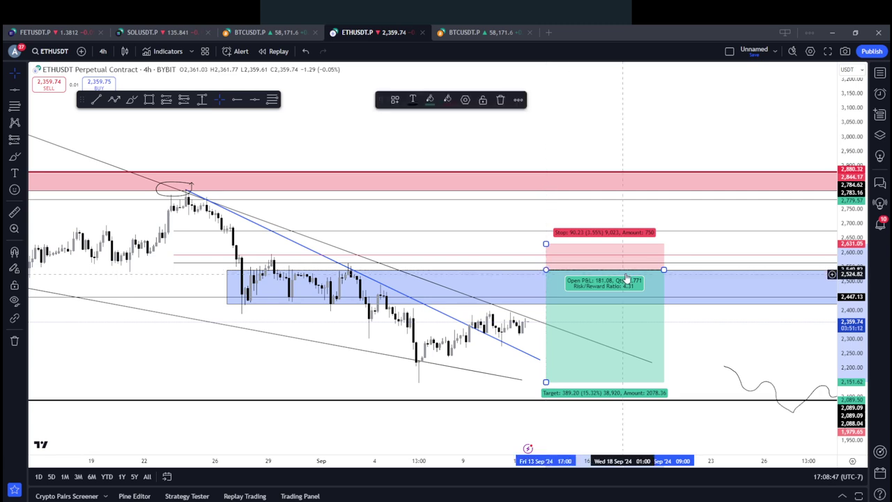
drag(663, 269, 648, 269)
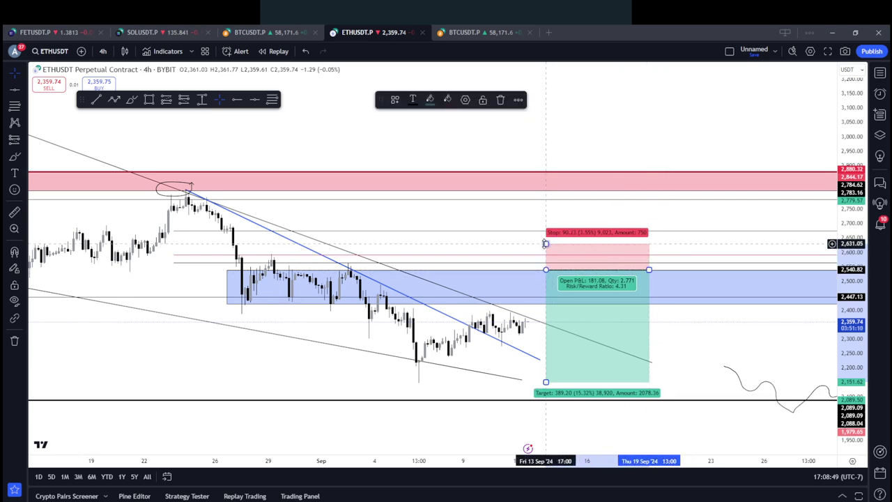
drag(545, 243, 539, 246)
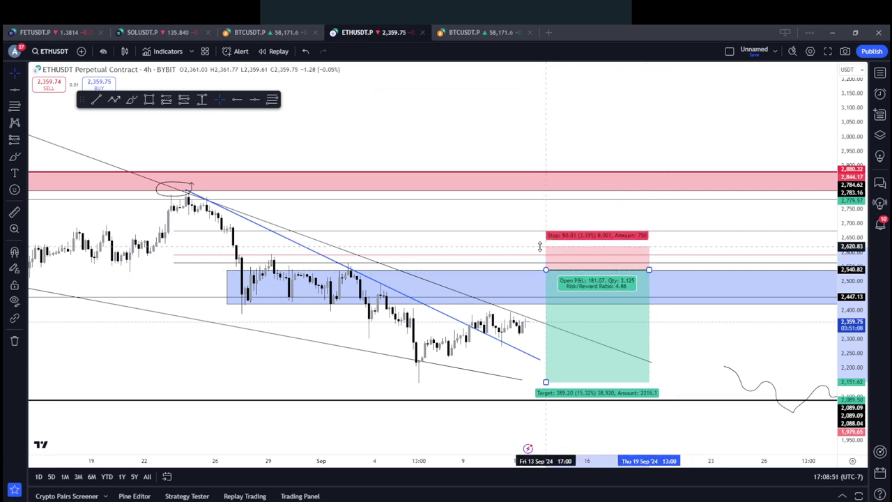
Lower the short setup's target to the lower range level at 2,089.59
drag(683, 251, 644, 223)
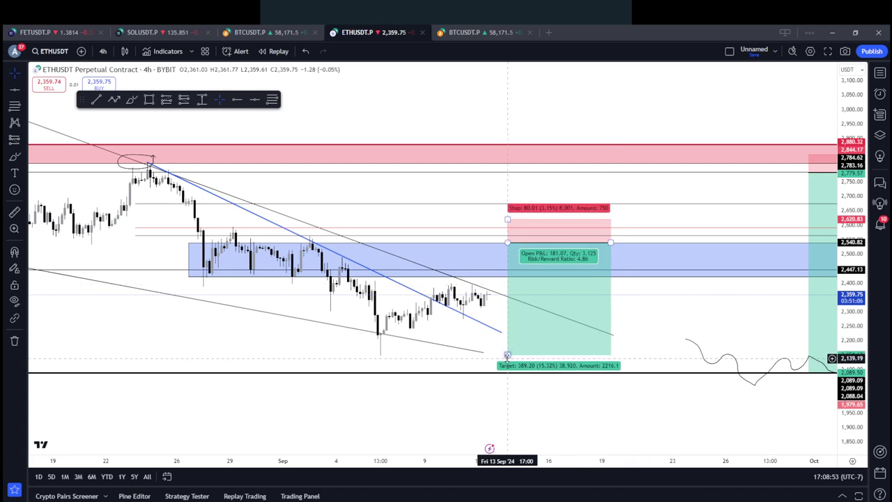
drag(506, 355, 507, 373)
scroll(474, 283, down, 6)
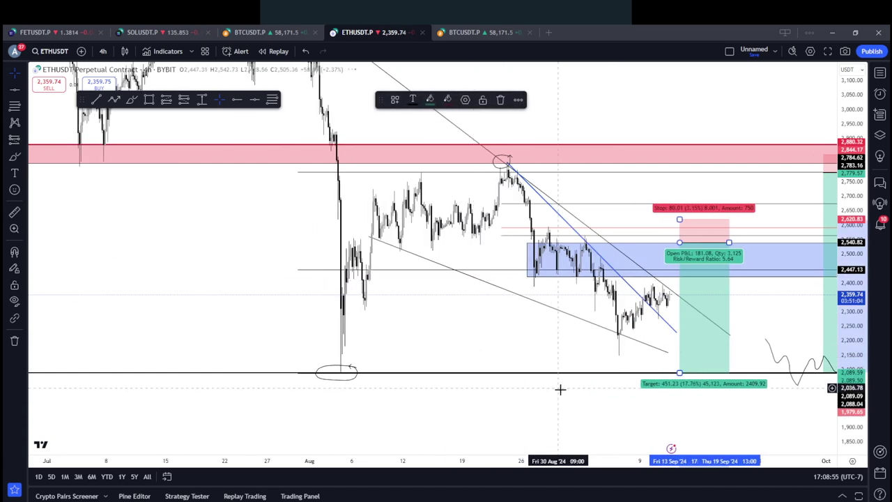
mouse_move(577, 406)
mouse_down()
mouse_move(524, 397)
mouse_move(417, 340)
mouse_up()
drag(636, 393, 519, 429)
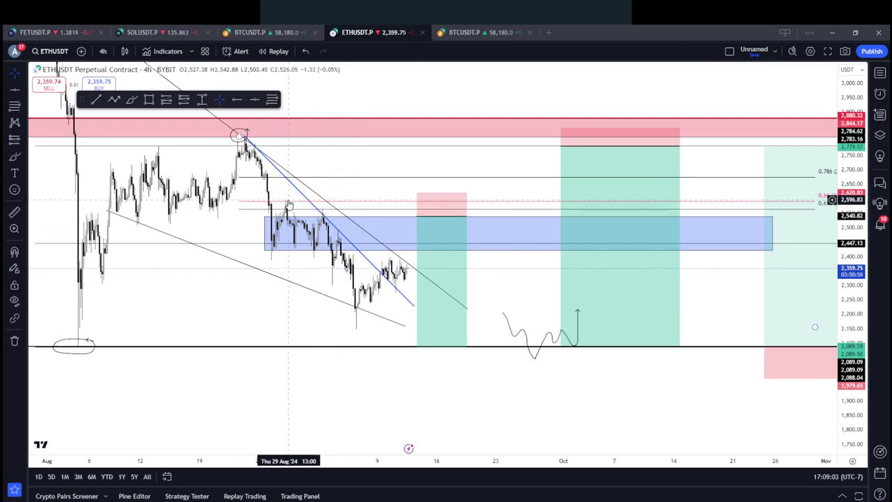
Sketch a projected path from the current price up to the blue zone's upper edge, back to its lower edge, and up out of it
click(132, 99)
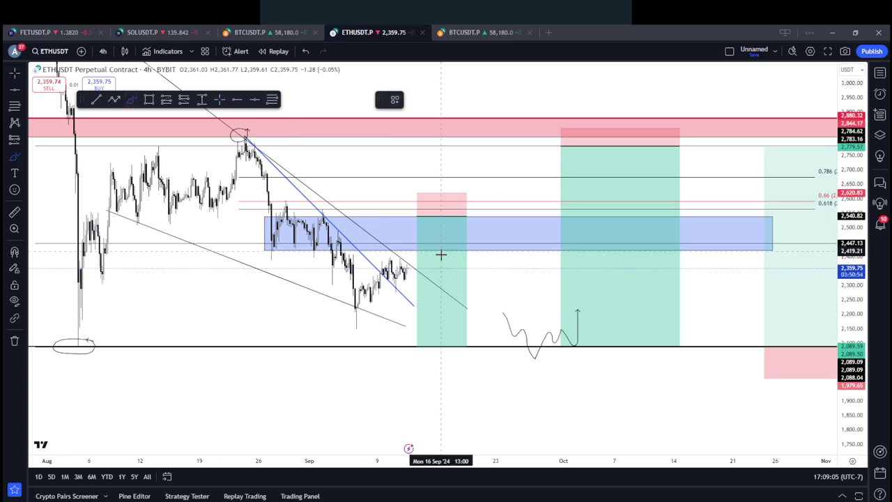
drag(402, 271, 426, 217)
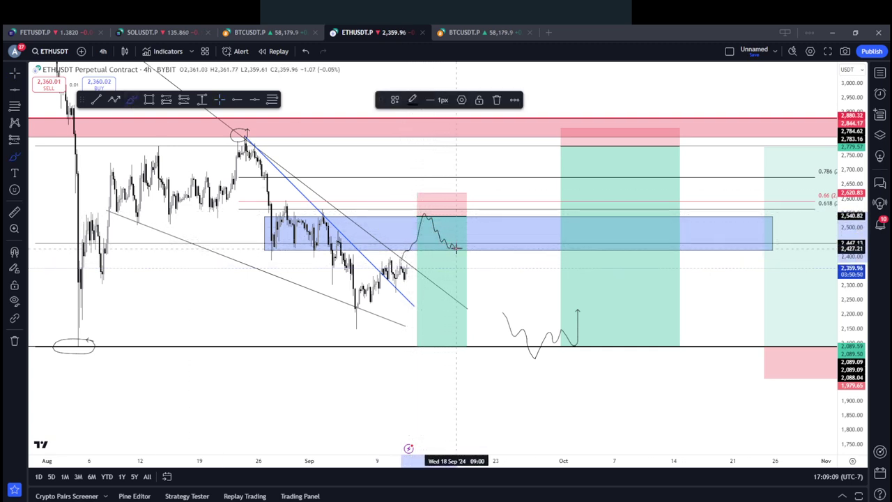
Try marking the head and both shoulders of an inverse head and shoulders with curved arrows beneath the three lows
mouse_move(456, 248)
mouse_down()
mouse_move(477, 202)
mouse_move(453, 259)
mouse_move(465, 252)
mouse_up()
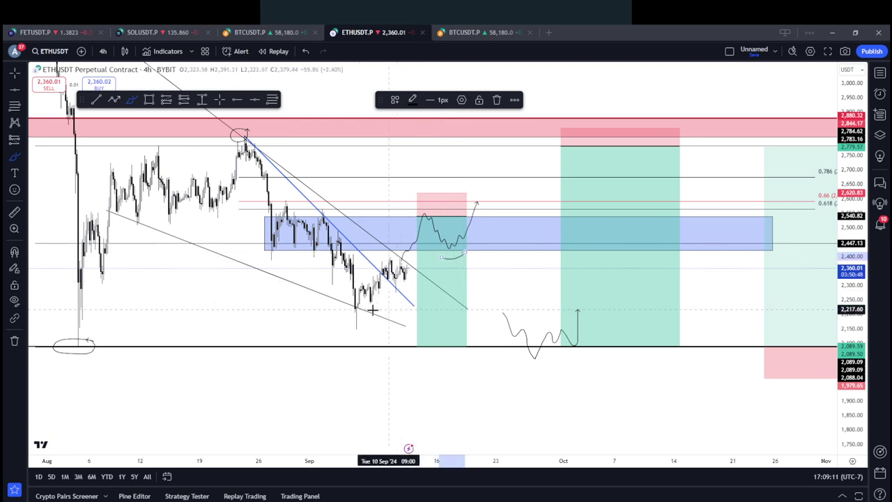
drag(348, 311, 389, 309)
drag(278, 262, 321, 256)
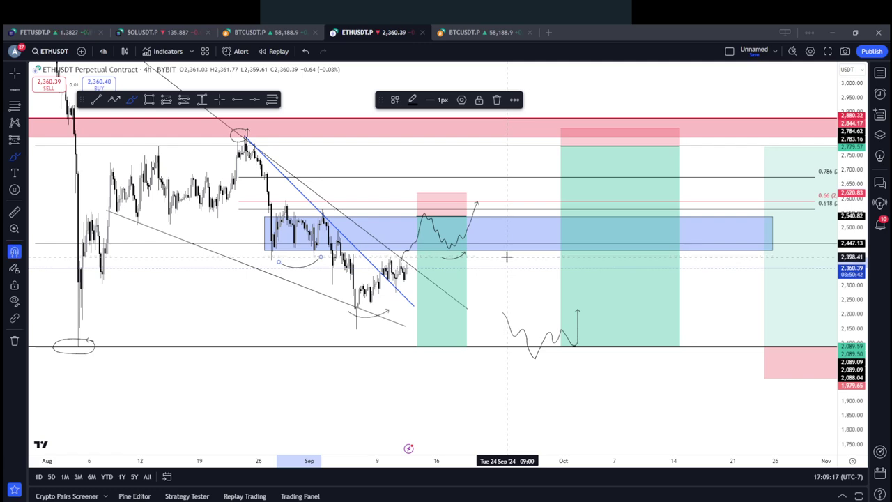
key(ctrl+z)
key(ctrl+z)
key(ctrl+z)
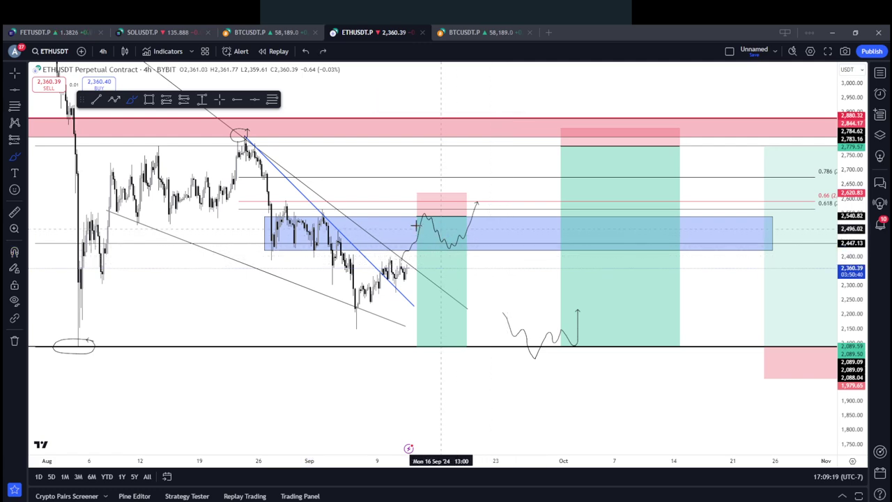
Draw a rising trend line beneath the recent lows, from about 2,219 on 6 September to about 2,340 on 14 September
scroll(502, 386, up, 3)
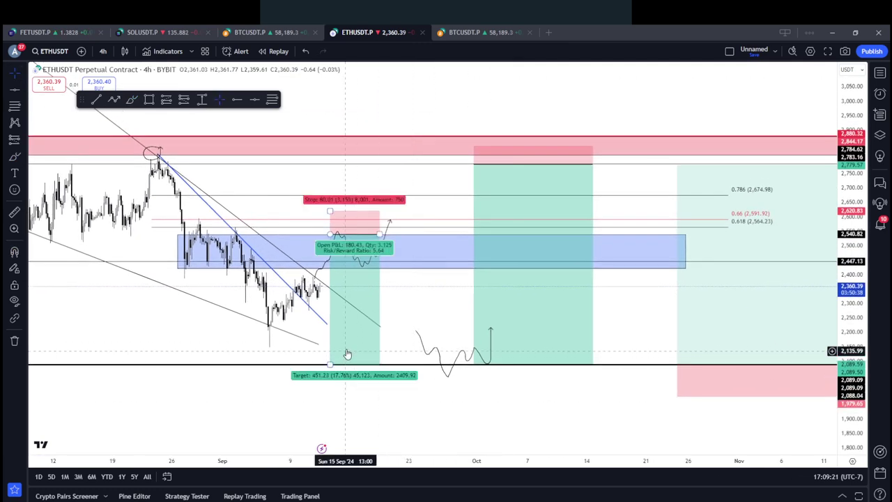
scroll(502, 393, down, 4)
scroll(503, 402, up, 2)
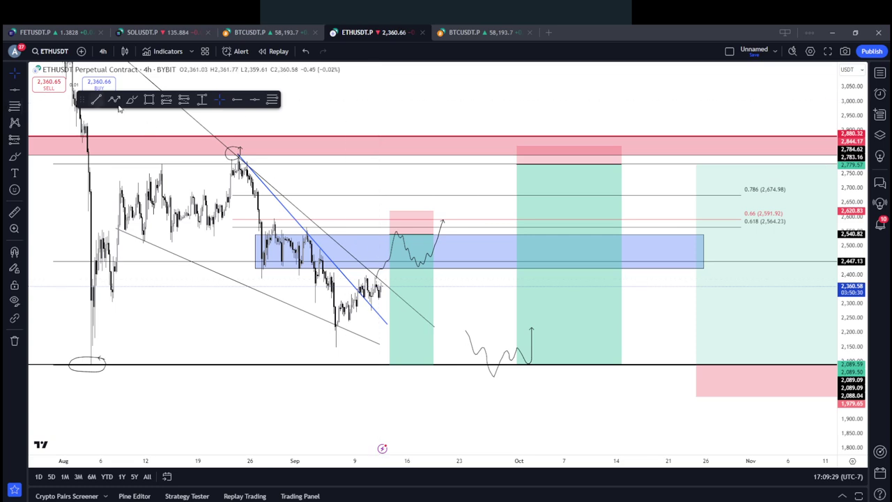
click(96, 100)
click(333, 326)
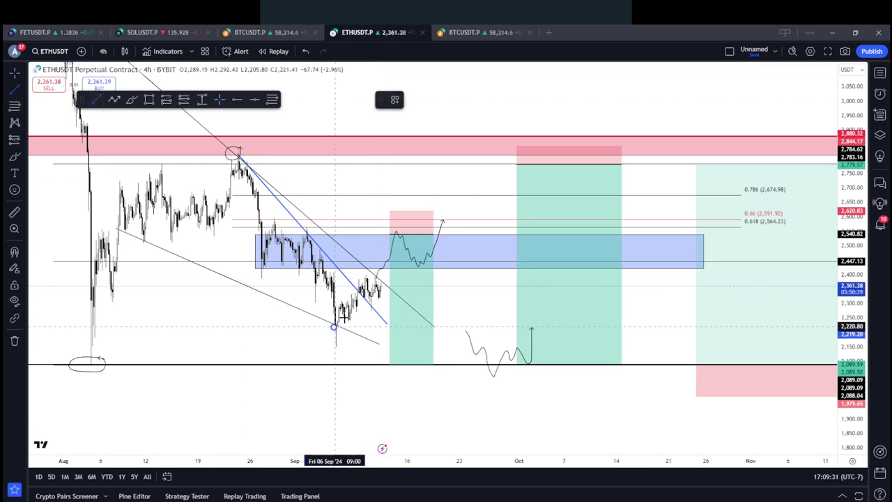
click(394, 291)
Draw the matching upper trend line over the recent highs, from about 2,333 on 6 September to about 2,405 on 12 September
scroll(422, 293, up, 2)
drag(433, 300, 648, 294)
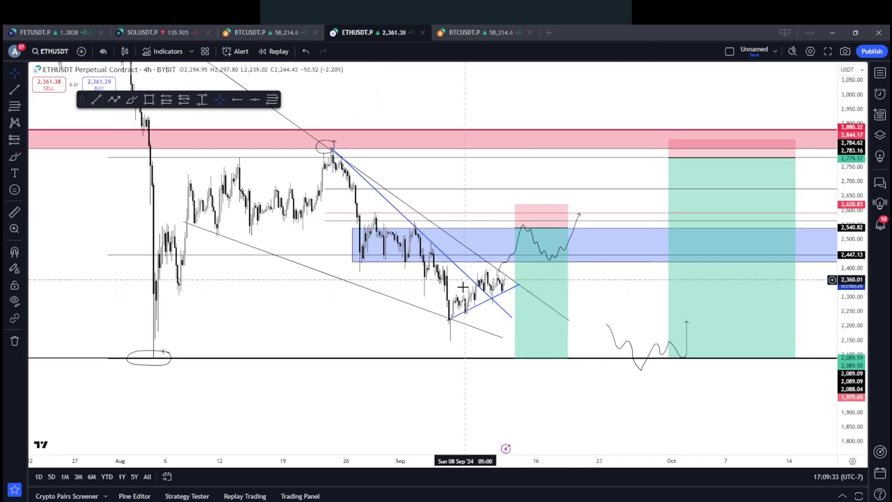
key(alt+t)
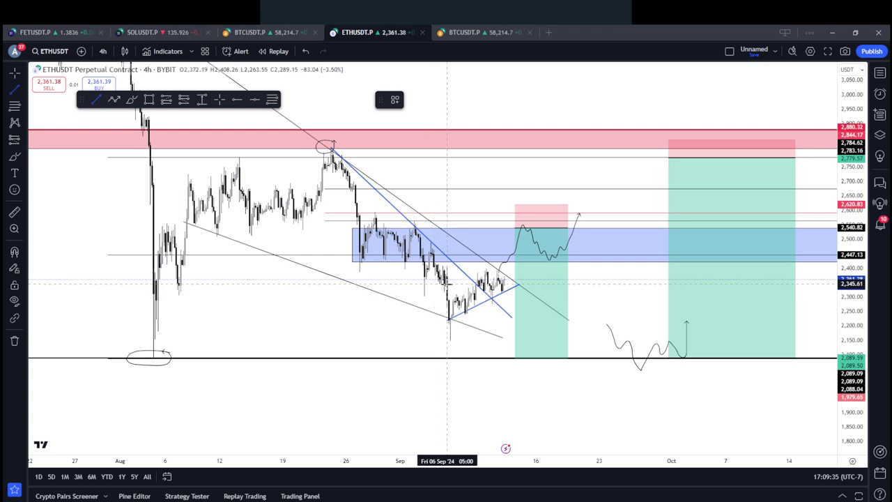
click(446, 287)
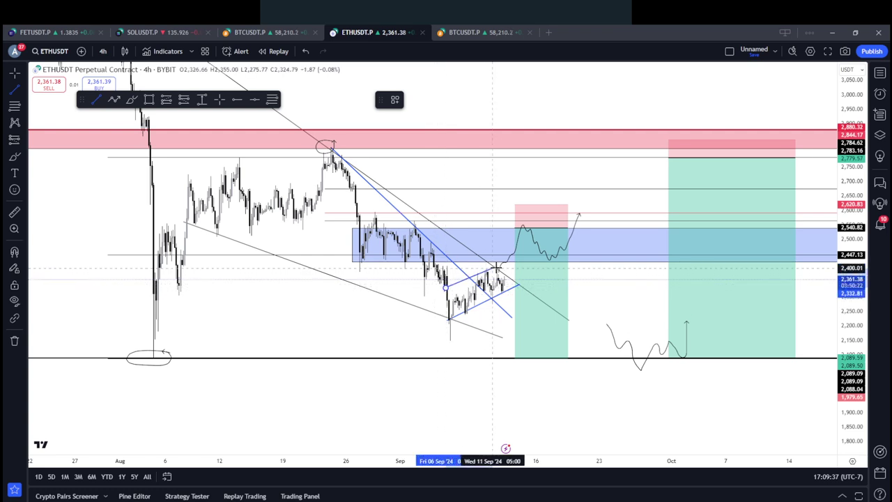
click(502, 266)
Draw a support rectangle from 7 to 24 September between about 2,241.60 and 2,294.40, and change its fill to turquoise
drag(583, 278, 579, 282)
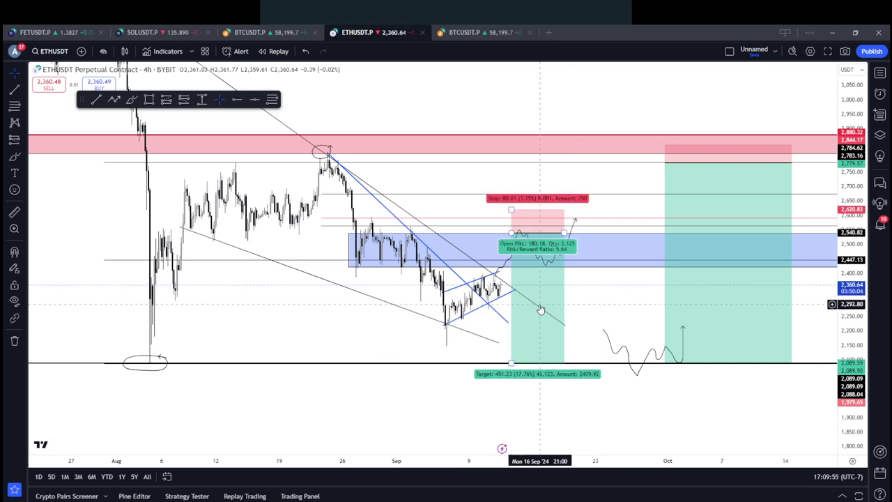
click(148, 99)
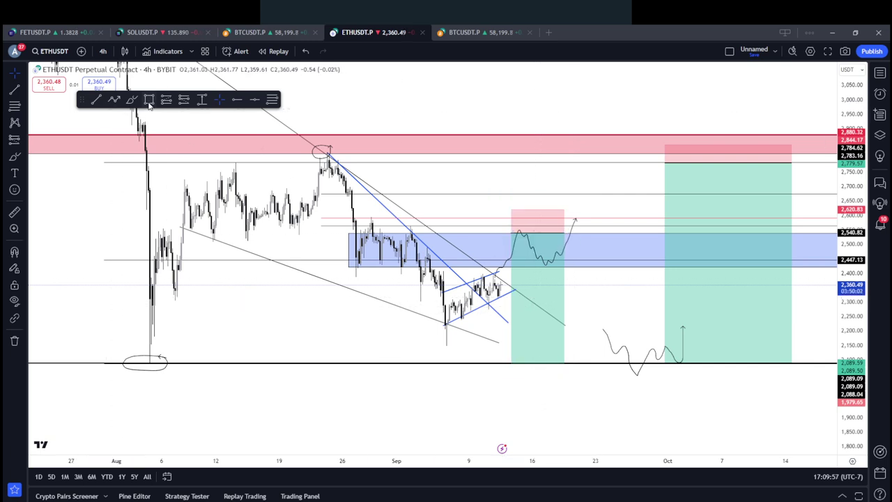
drag(451, 304, 604, 319)
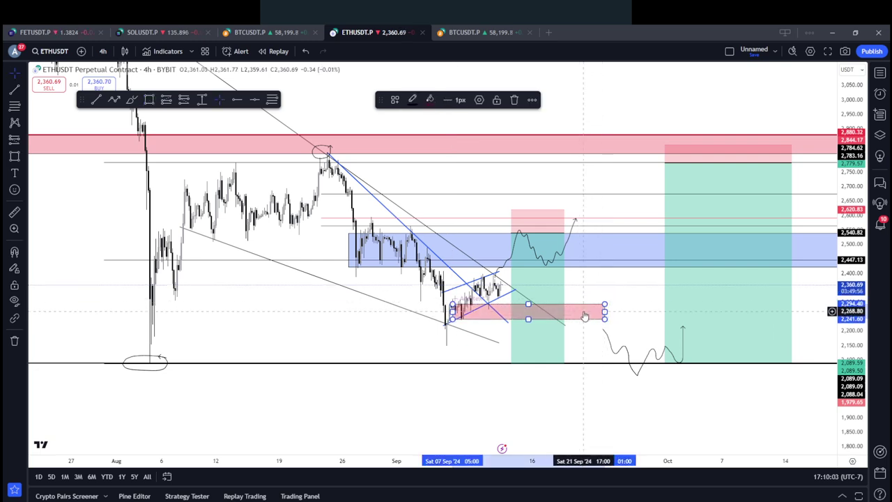
click(430, 99)
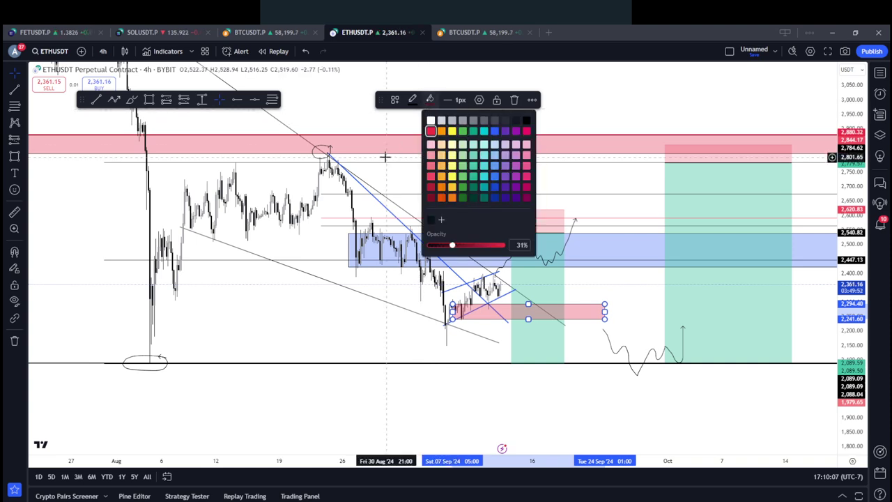
click(483, 132)
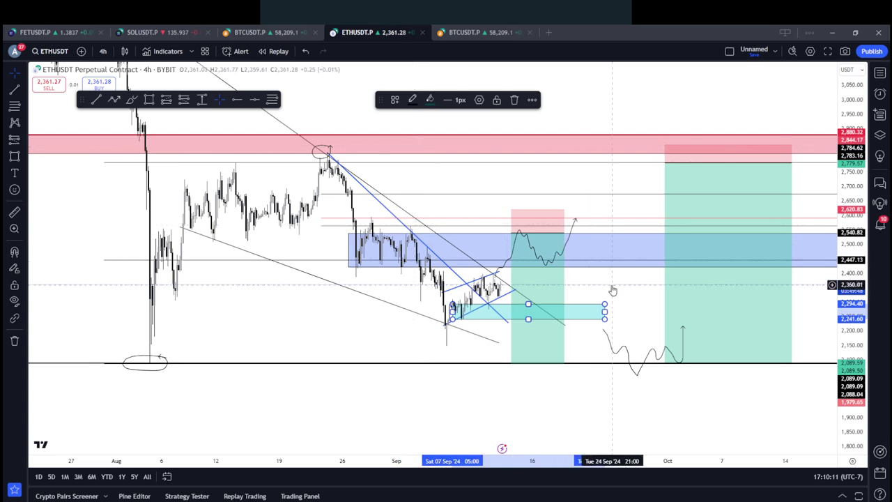
Place a long setup from 20 to 26 September with entry 2,292.80 at the turquoise zone's upper edge, target 2,784.04 and stop 2,209.60
drag(607, 290, 575, 292)
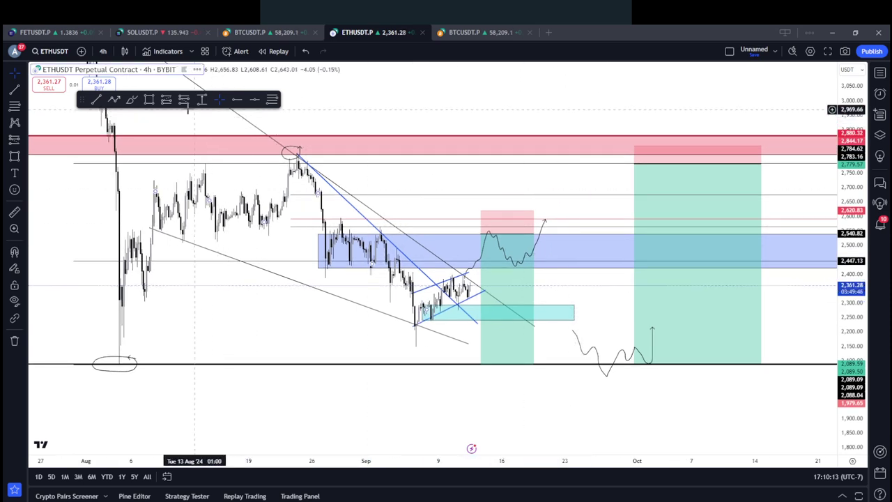
click(165, 99)
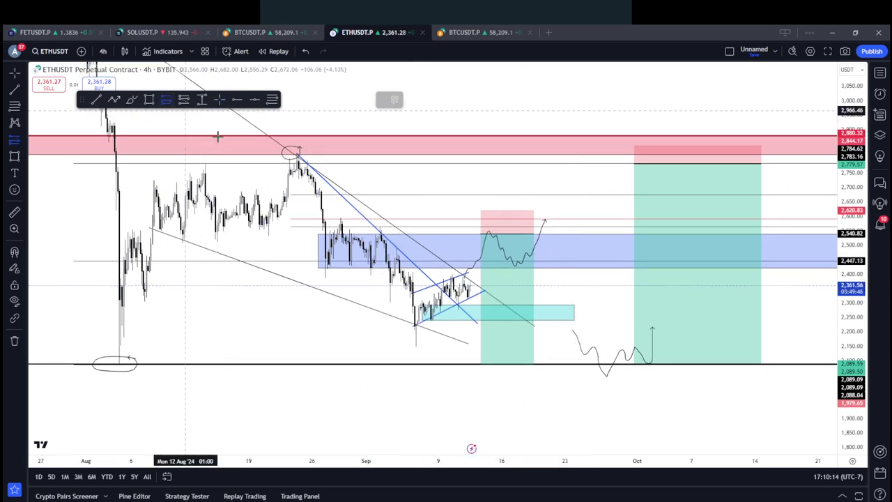
click(540, 305)
drag(662, 305, 592, 305)
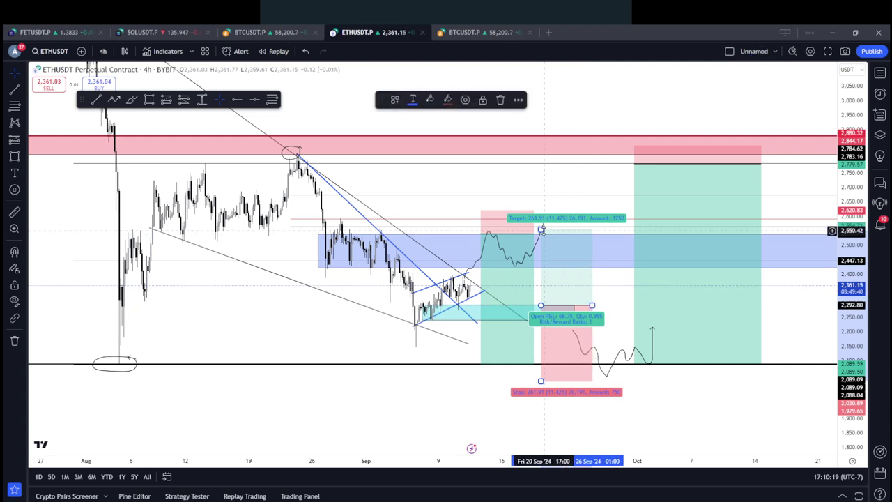
drag(541, 229, 549, 163)
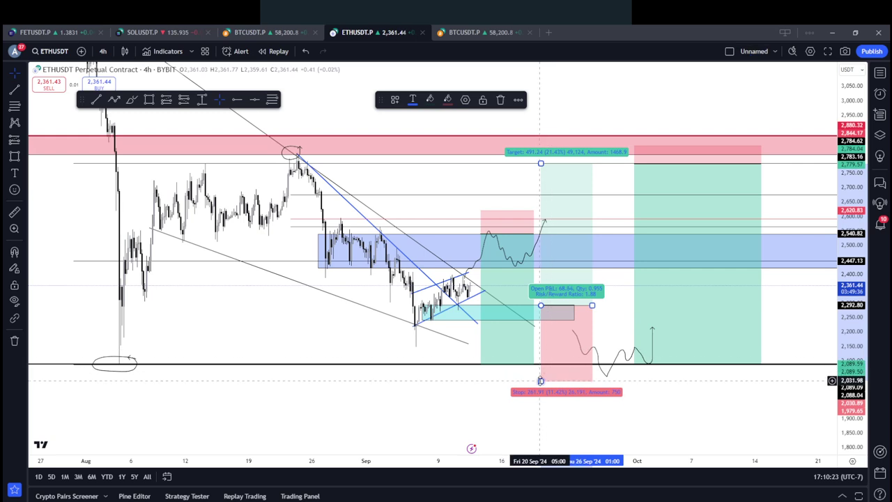
drag(541, 381, 543, 329)
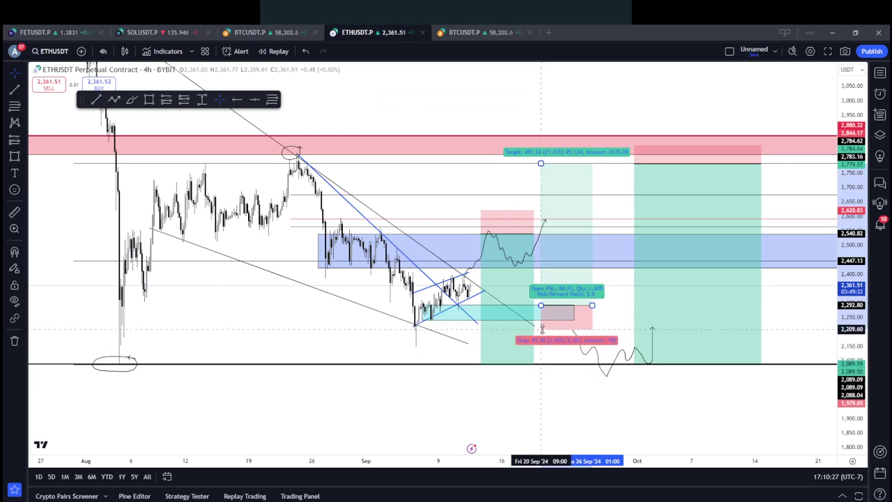
click(524, 291)
click(524, 291)
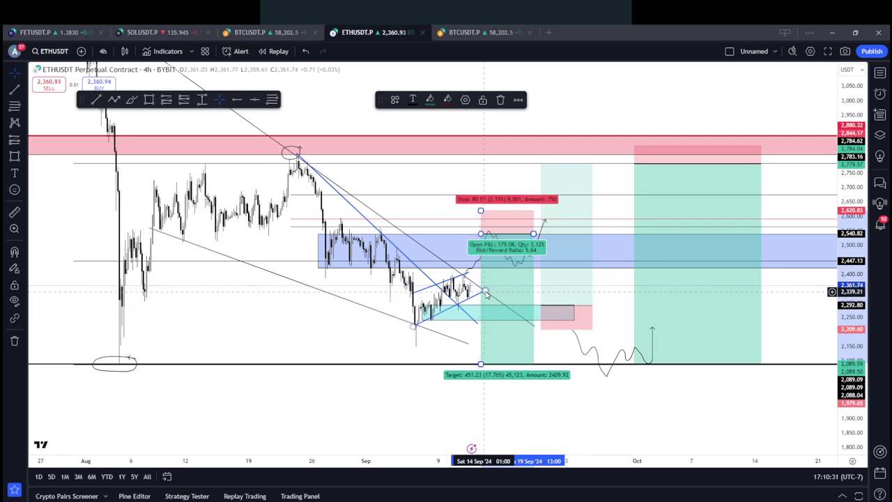
Switch the chart to the 1h timeframe and draw a smaller turquoise zone at the 12 September low, from about 2,314 to 2,336
drag(863, 359, 836, 271)
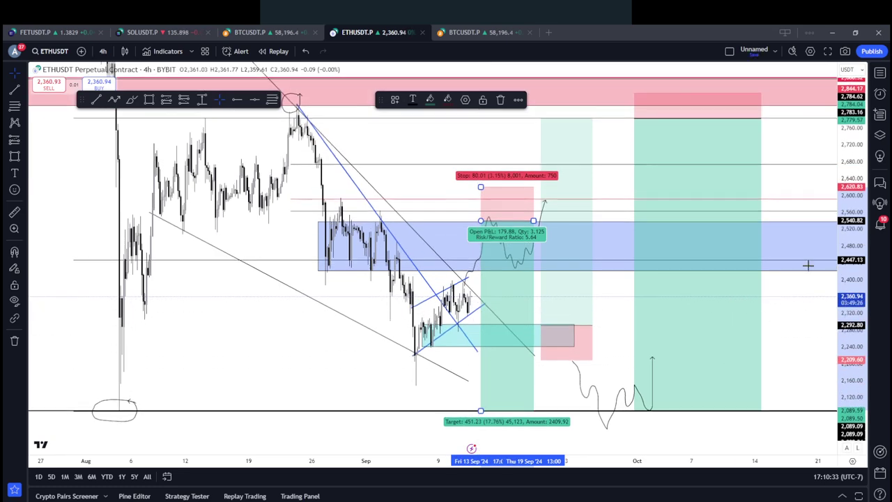
click(102, 51)
click(110, 249)
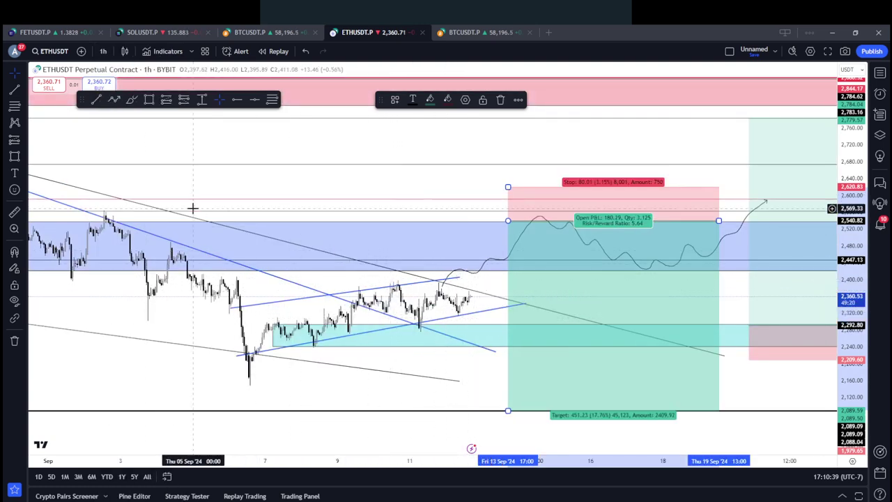
drag(854, 389, 851, 206)
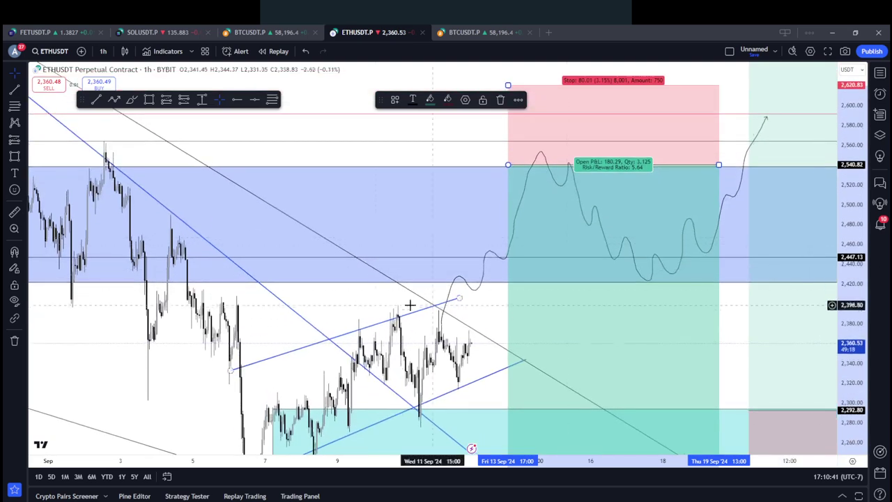
drag(366, 287, 395, 216)
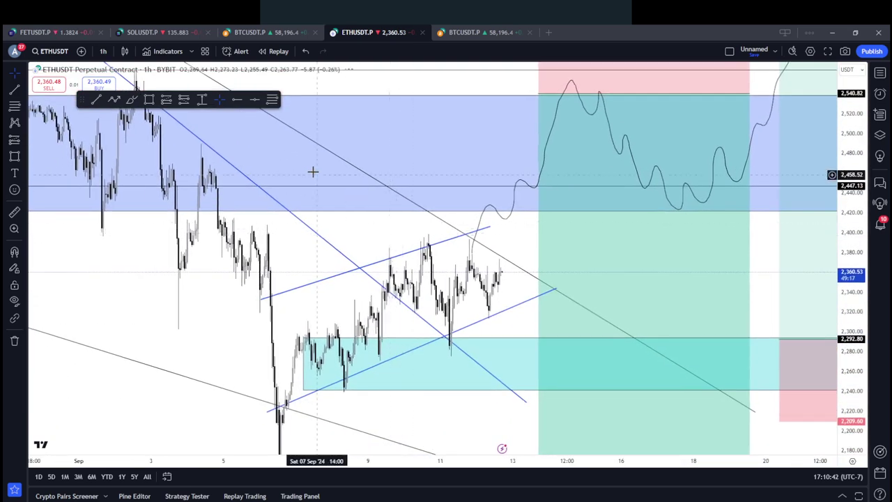
click(167, 100)
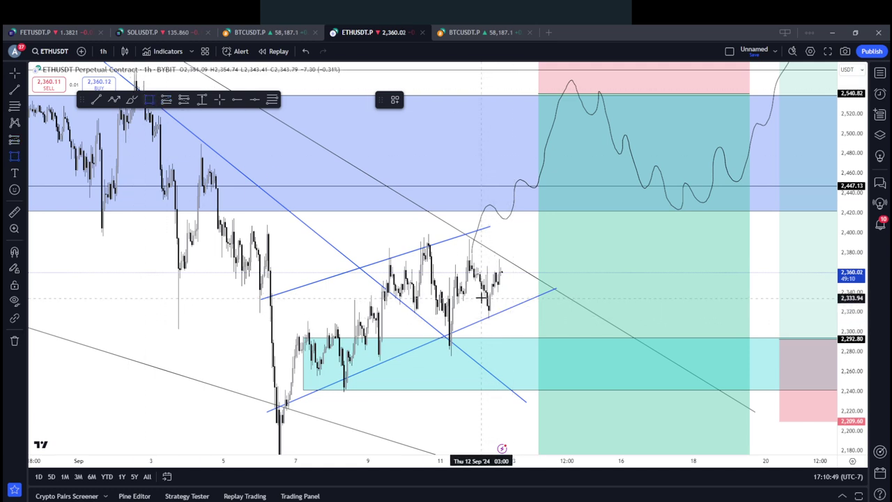
drag(486, 296, 601, 317)
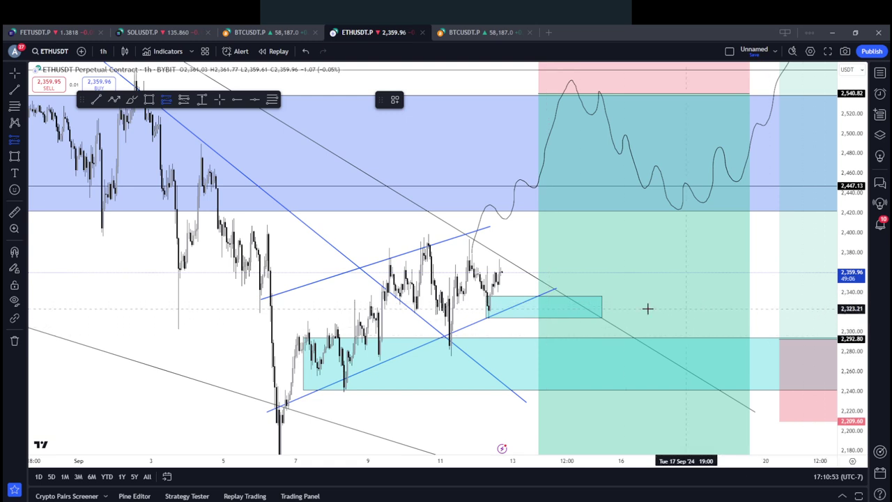
Place a long setup from 13 to 15 September at the smaller zone's upper edge, with entry 2,336.74, target 2,448.73 and stop 2,301.43
click(532, 295)
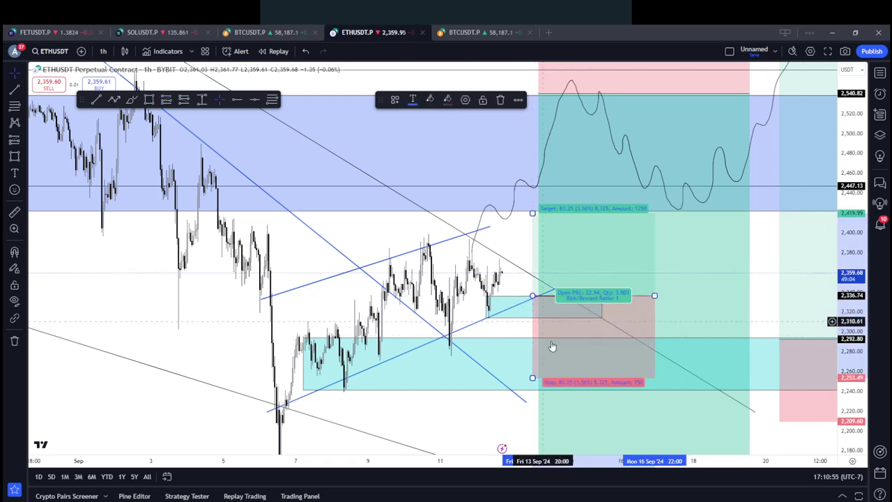
drag(531, 377, 532, 357)
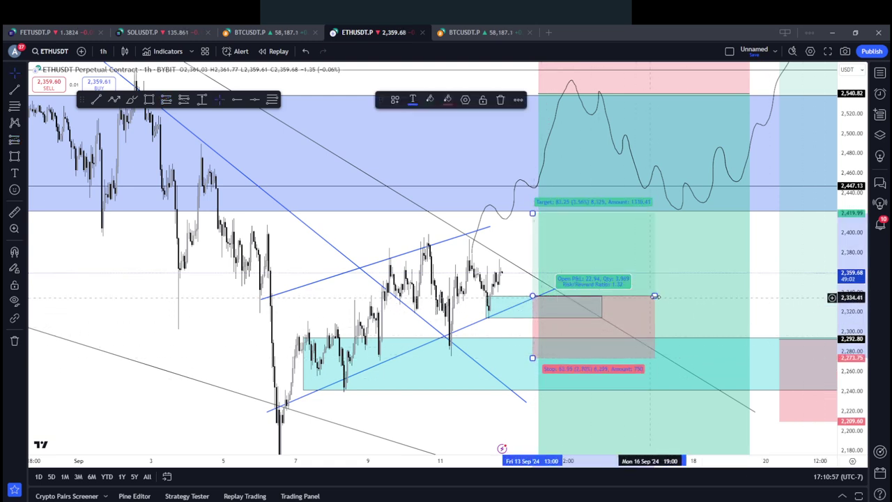
drag(649, 296, 587, 295)
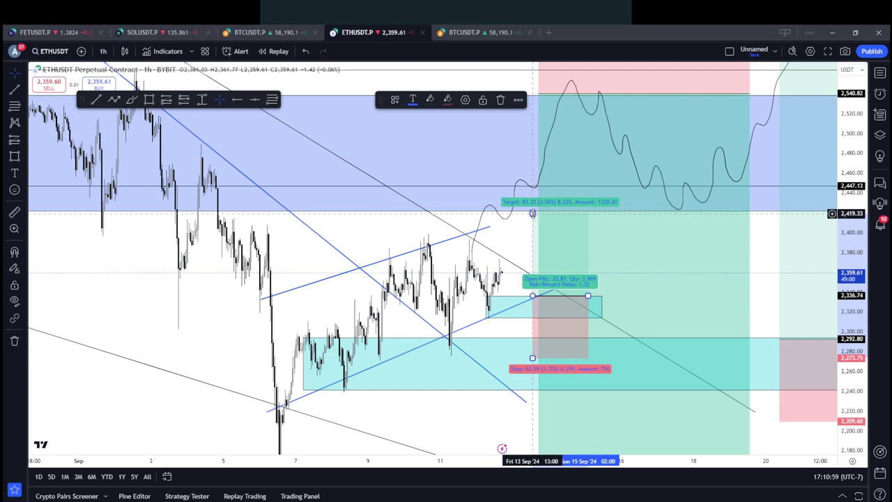
drag(531, 213, 533, 185)
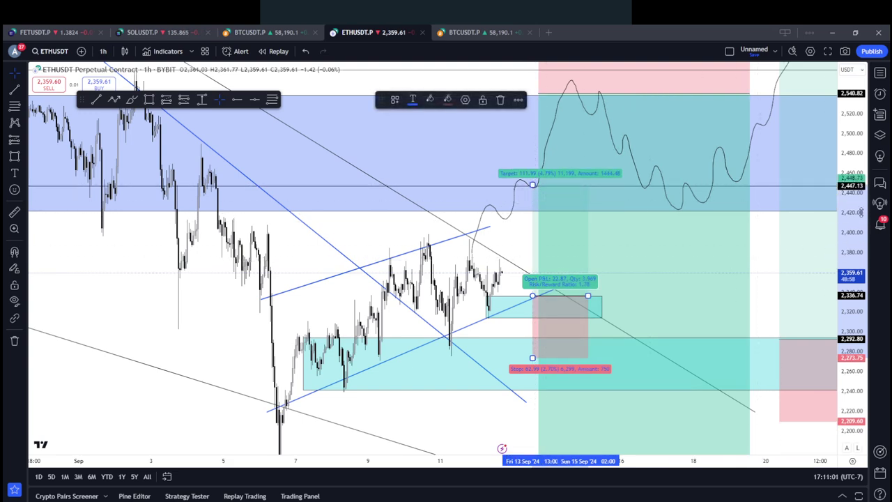
drag(849, 249, 850, 378)
drag(532, 315, 529, 299)
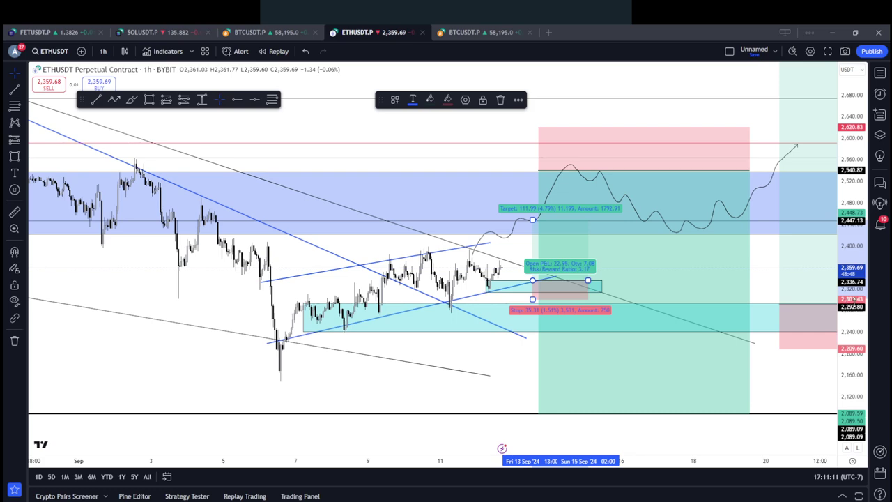
Adjust the larger long setup so that it starts on 20 September at 05:00 with entry 2,294.56
drag(783, 372, 673, 385)
drag(664, 313, 661, 314)
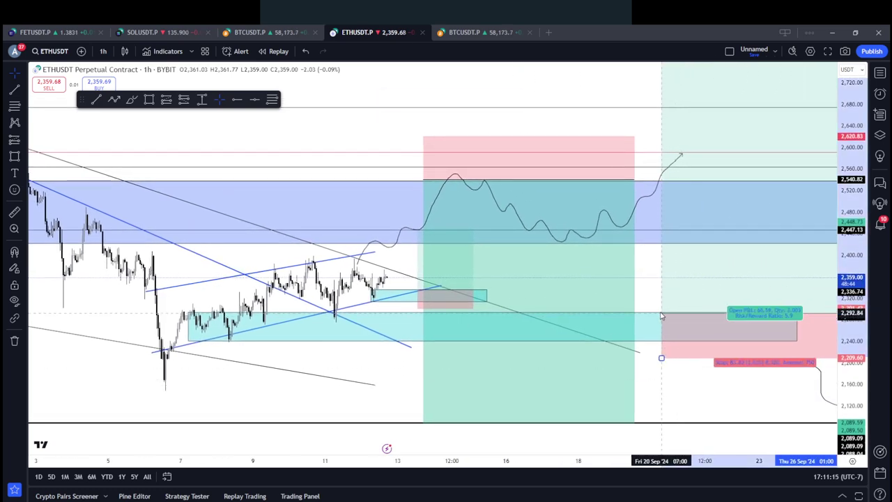
click(416, 304)
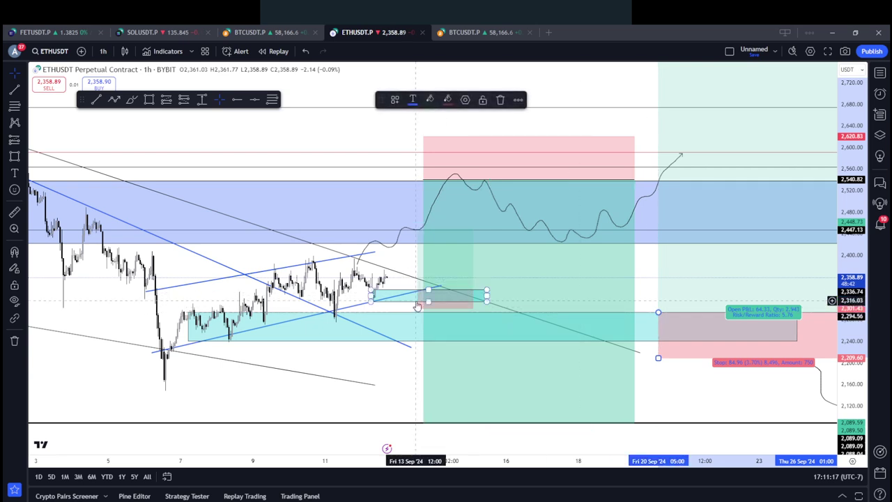
mouse_move(417, 304)
mouse_down()
mouse_move(433, 274)
mouse_move(423, 289)
mouse_up()
click(395, 298)
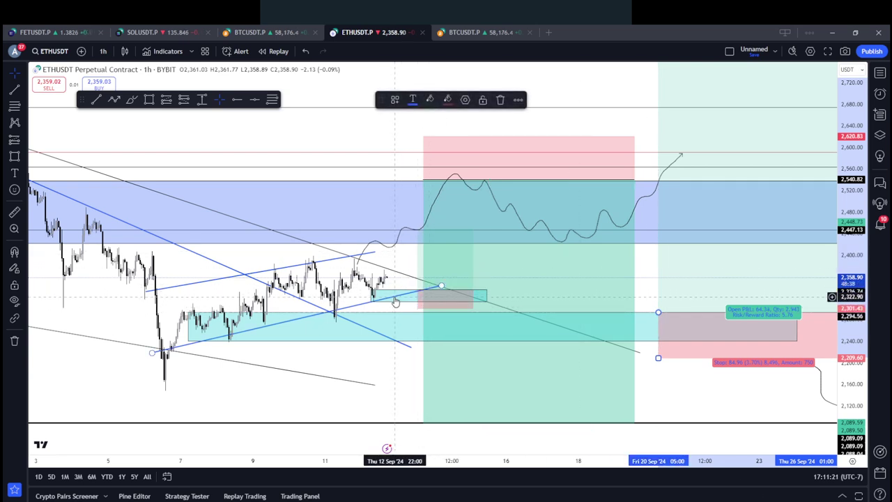
Draw a Fibonacci retracement from the 12 September low at 2,314.31 up to 2,373.57 across the smaller turquoise zone
click(26, 107)
click(45, 118)
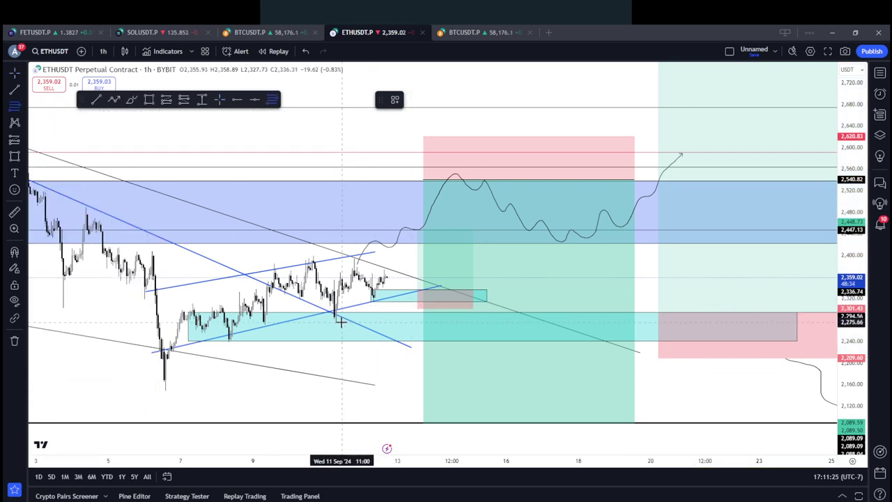
click(373, 300)
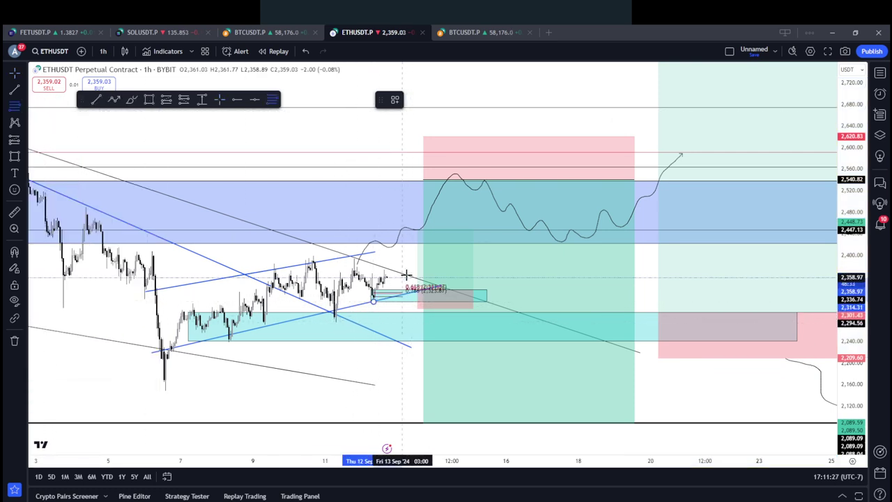
click(442, 268)
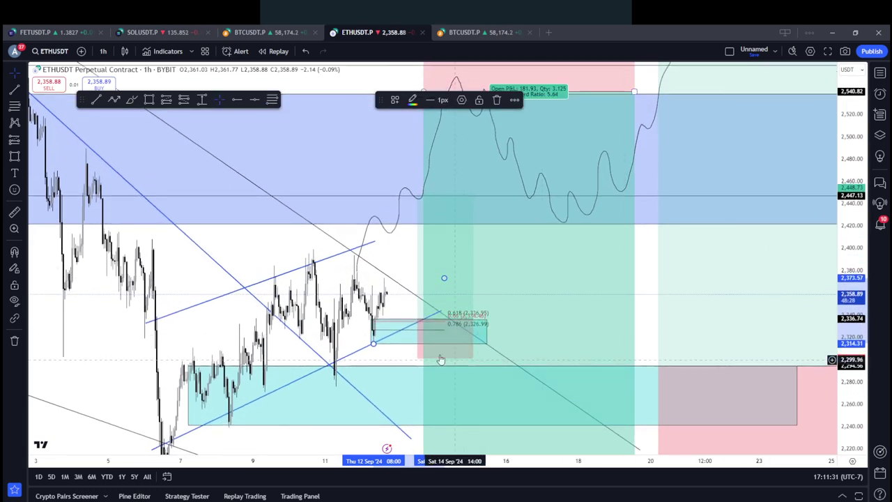
click(445, 331)
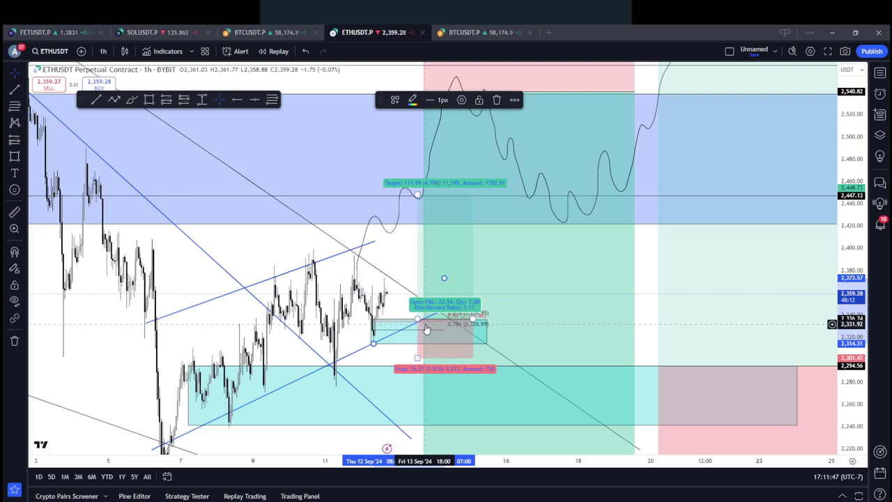
Review the September setups and projected path on the 1h chart and switch to the 4h timeframe
drag(859, 227, 859, 310)
scroll(514, 241, down, 1)
scroll(513, 242, down, 2)
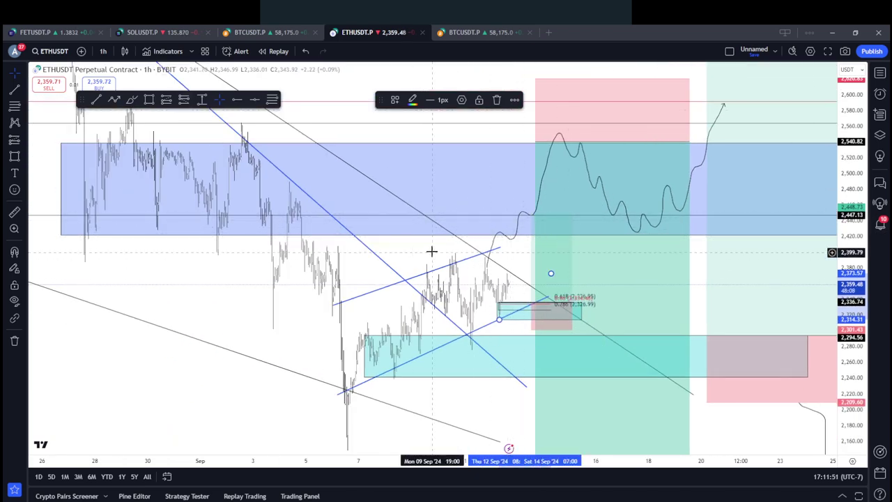
scroll(432, 252, up, 3)
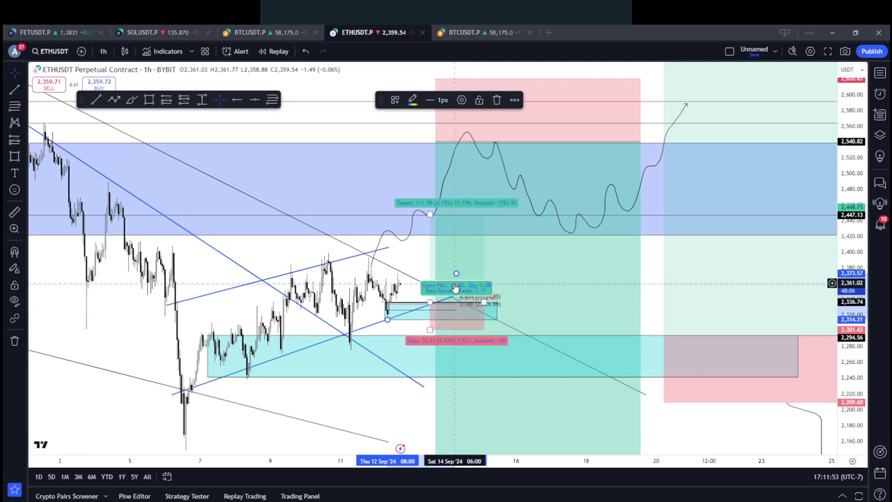
drag(866, 234, 859, 314)
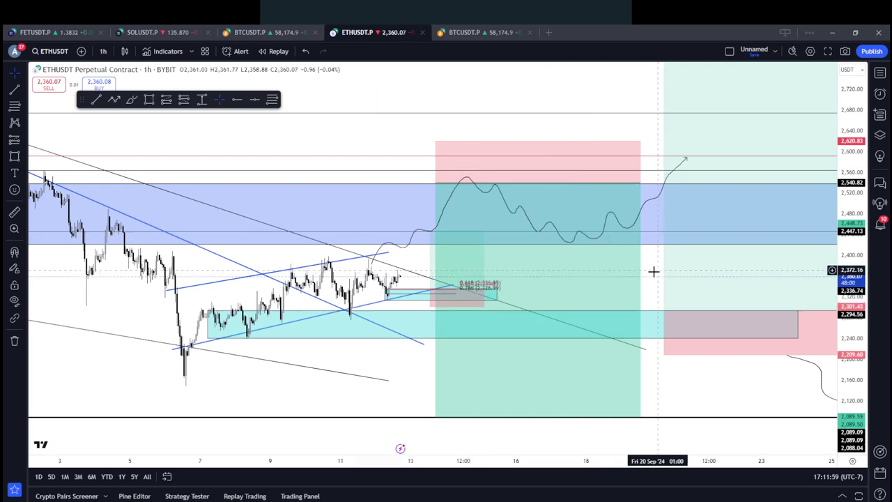
drag(652, 269, 487, 237)
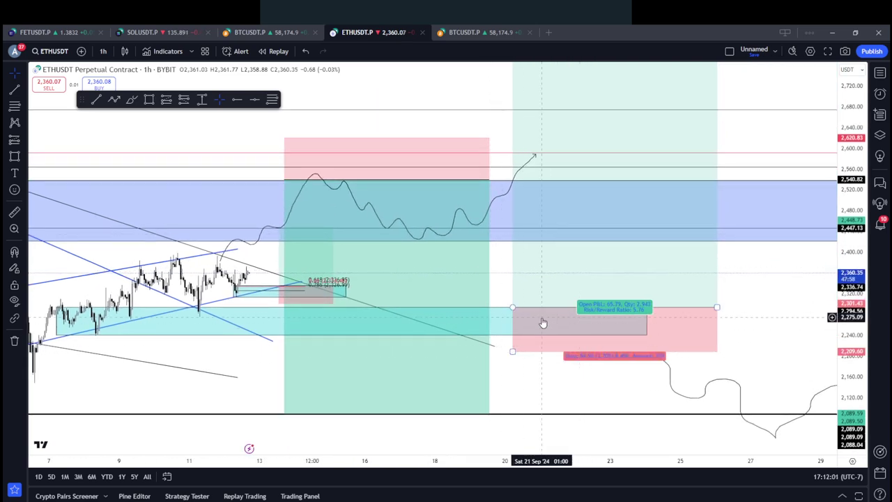
click(103, 51)
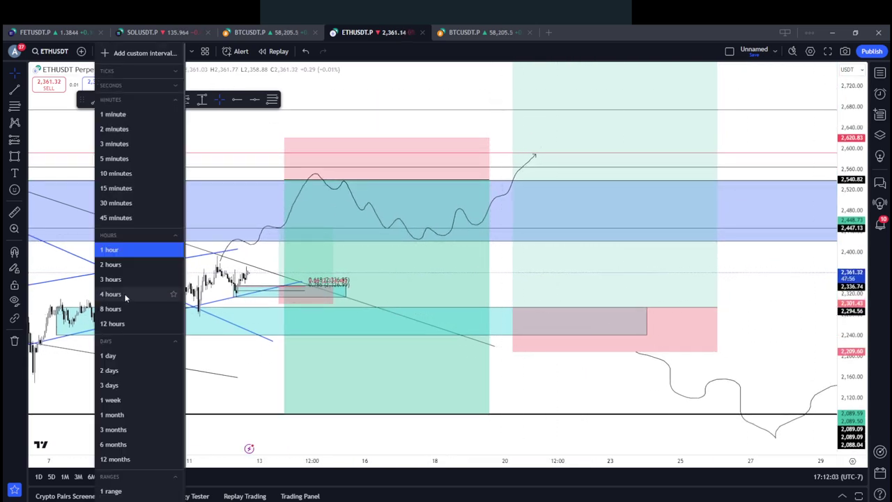
click(125, 294)
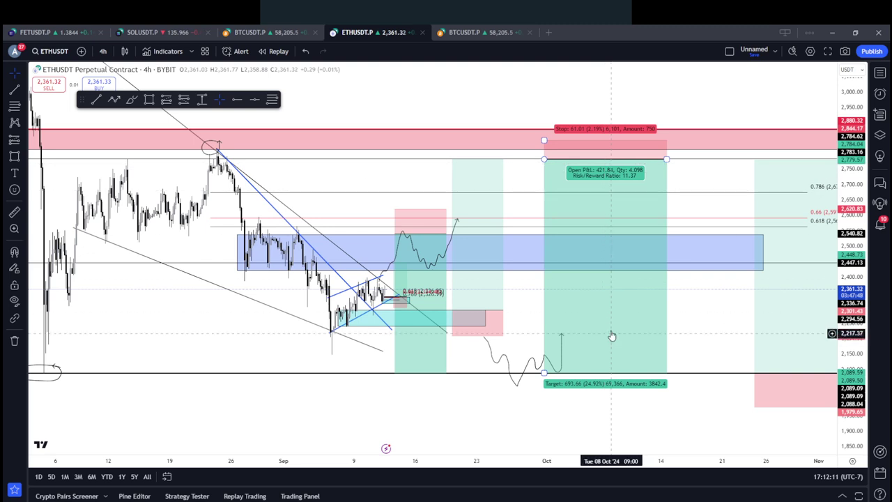
Examine the 4h structure from the August low through the wedge to the October short and long setups
drag(662, 365, 651, 367)
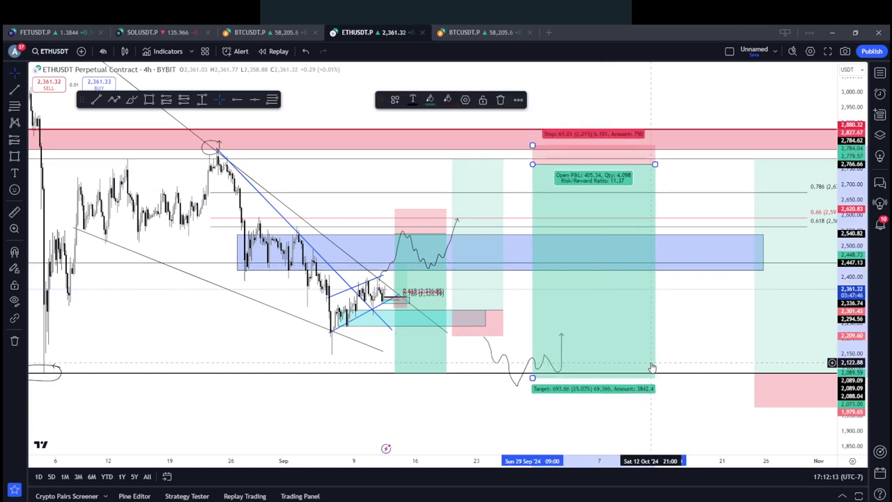
key(ctrl+z)
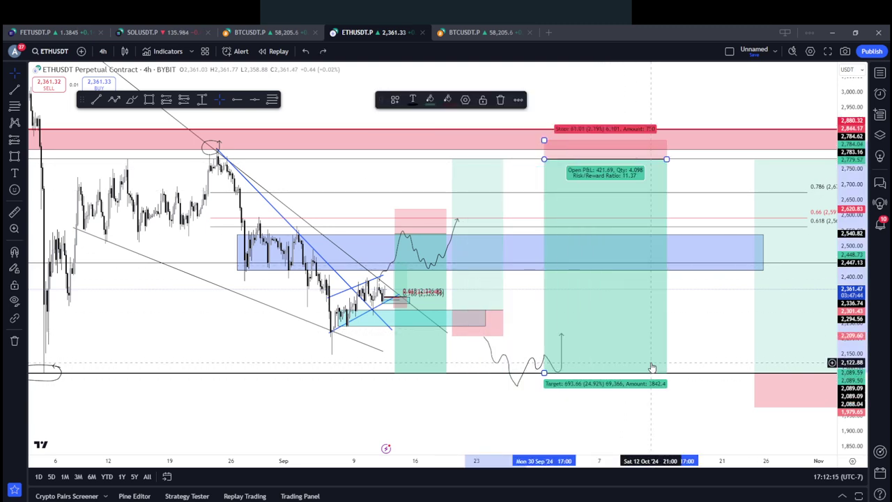
drag(697, 302, 661, 305)
scroll(571, 314, down, 3)
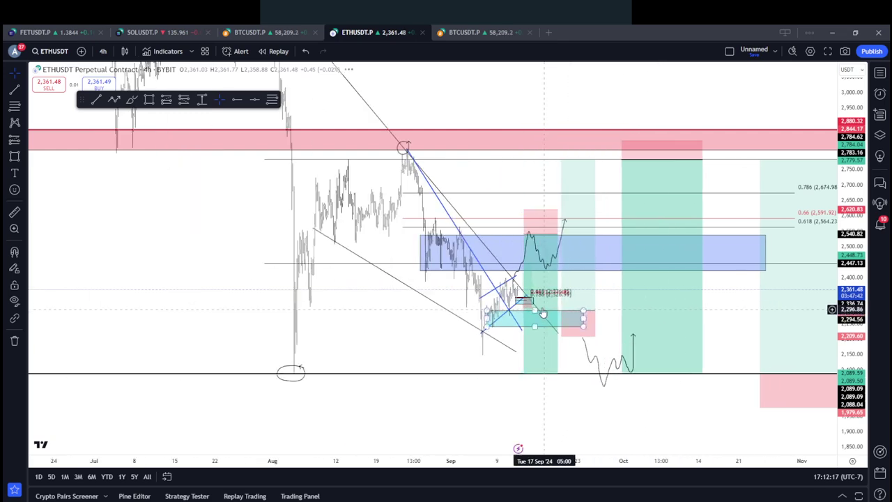
scroll(617, 413, up, 3)
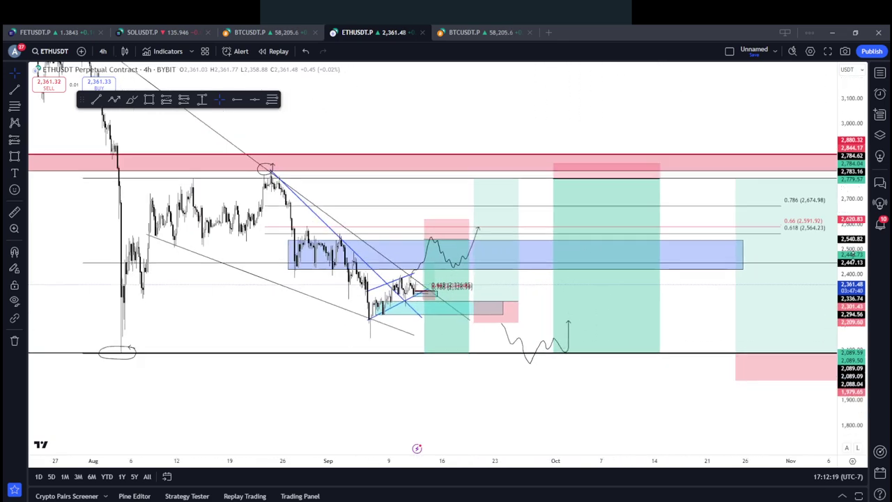
drag(699, 380, 607, 344)
click(625, 262)
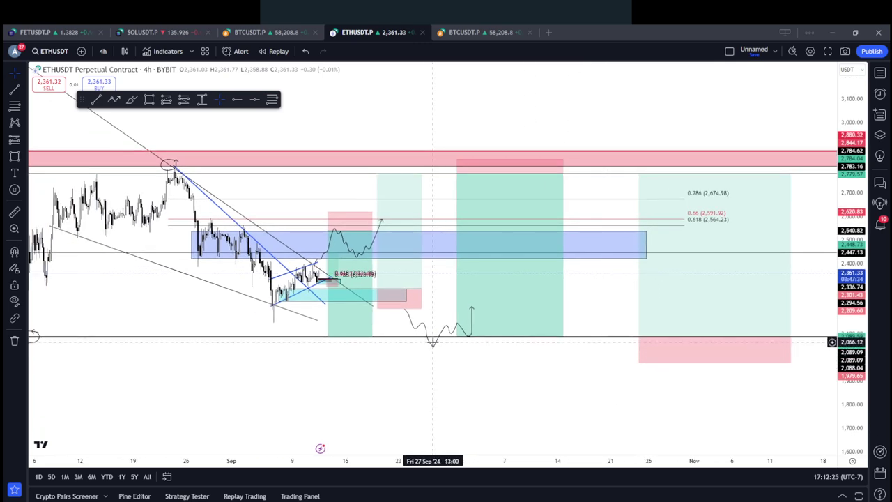
scroll(339, 342, down, 2)
scroll(317, 386, up, 3)
drag(388, 406, 498, 425)
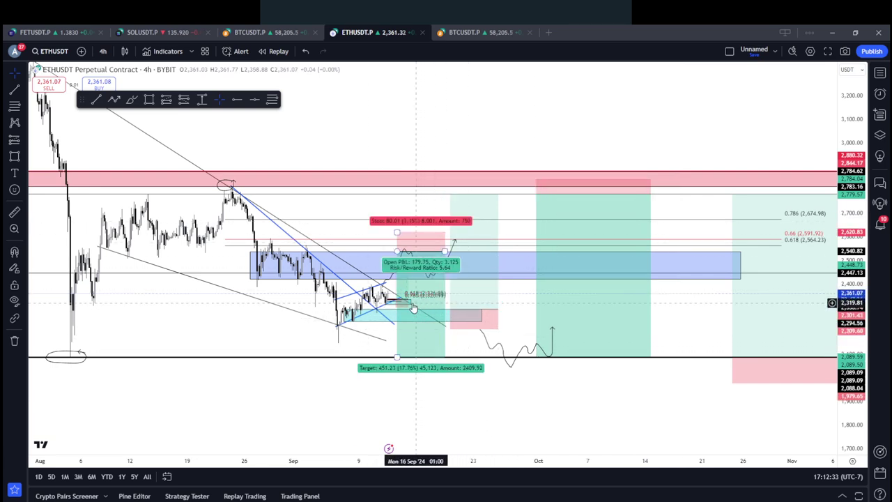
Switch the chart to the 2h timeframe and delete the two rising blue channel lines around the September price action
click(102, 52)
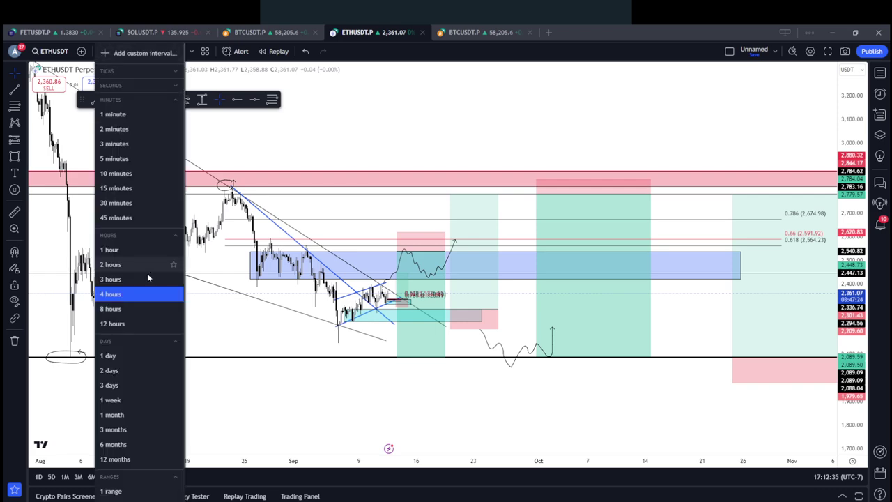
click(125, 264)
drag(857, 415, 856, 277)
click(337, 326)
key(Delete)
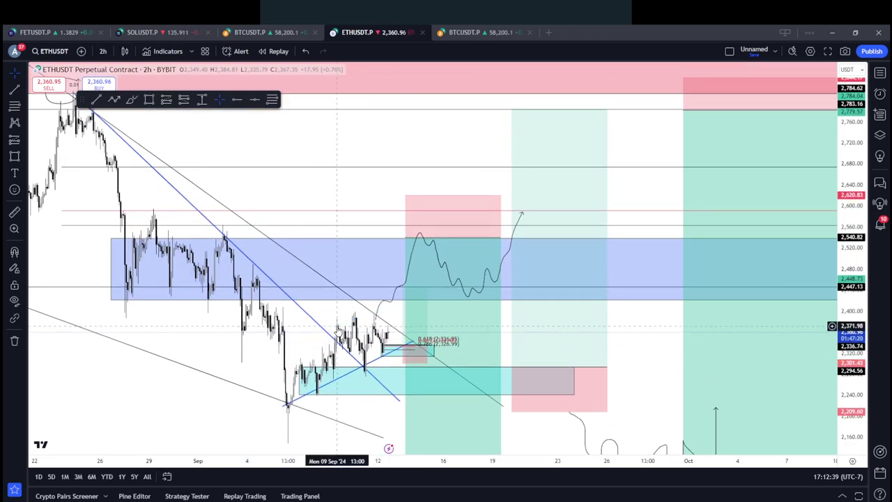
click(377, 360)
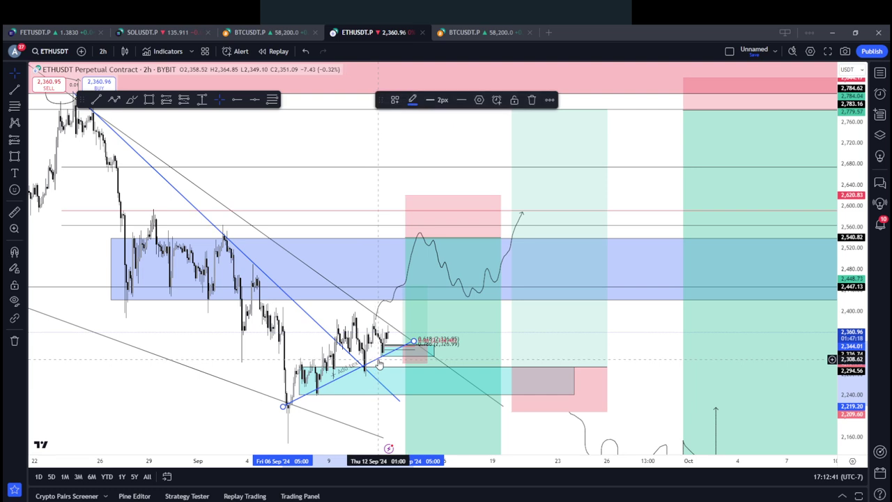
key(Delete)
Brush a short path from the current price up to about 2,400 and back to the wedge line, plus a small mark under the smaller turquoise zone
scroll(377, 359, down, 1)
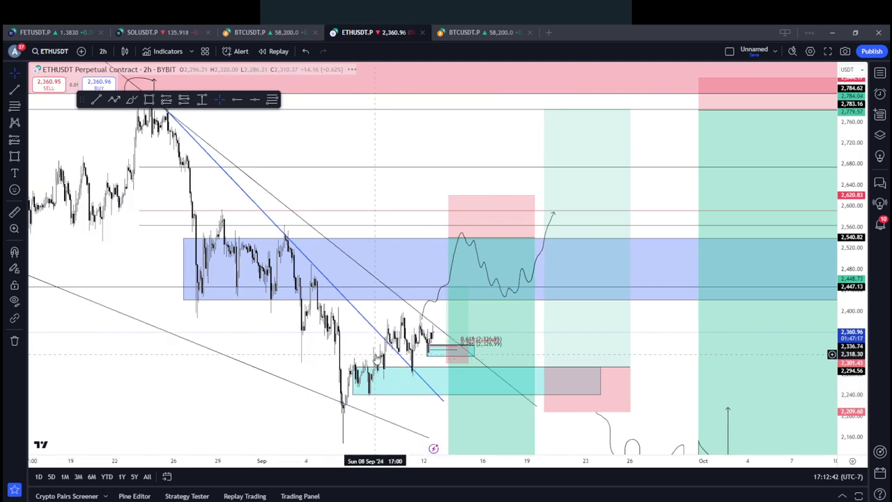
click(131, 99)
drag(424, 333, 438, 307)
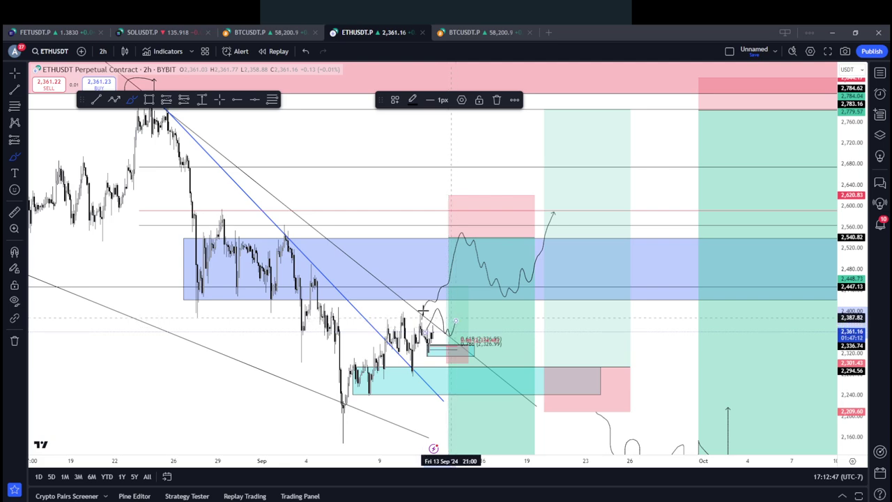
scroll(423, 309, down, 3)
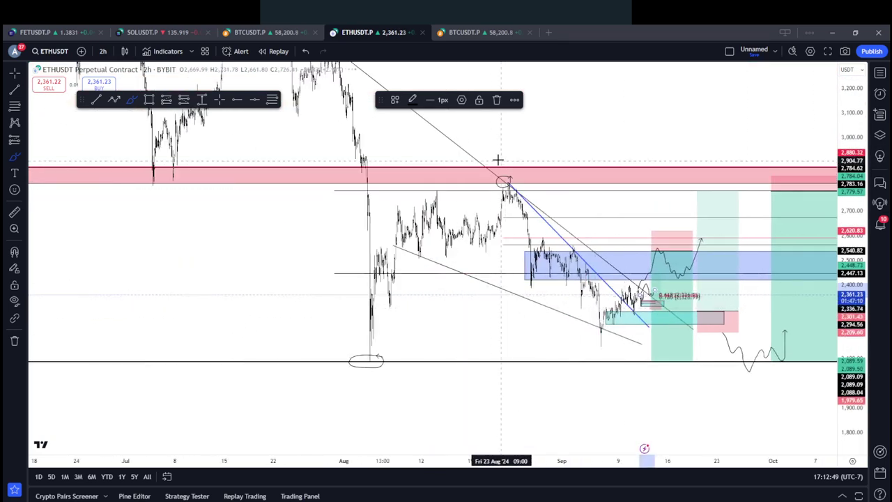
scroll(590, 239, right, 10)
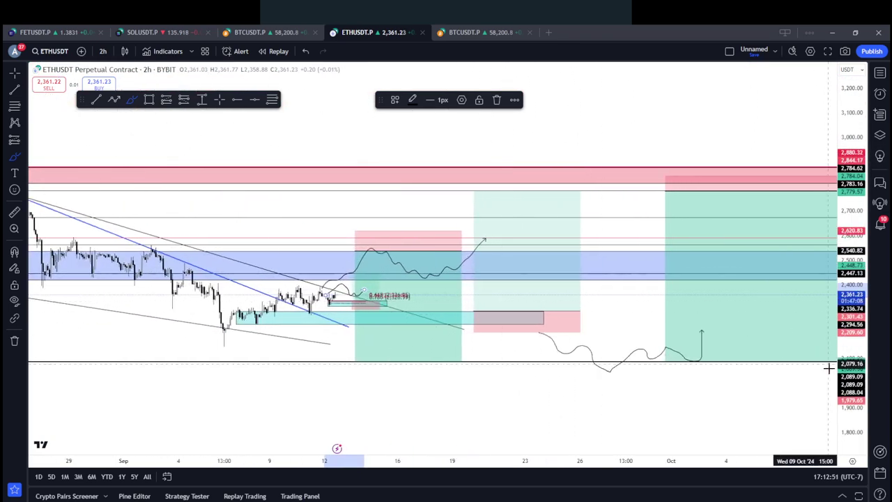
drag(847, 369, 847, 242)
drag(324, 343, 337, 345)
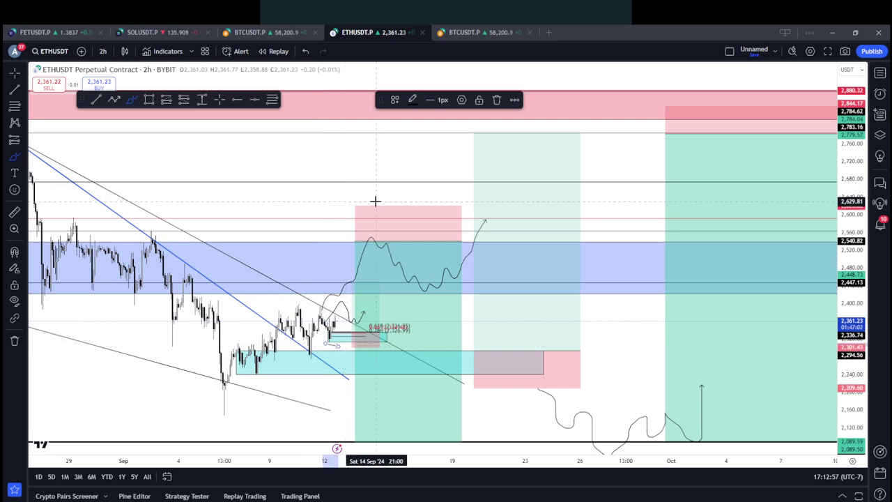
Switch the chart to the 4h timeframe and show the full wedge from late July to the October short setup
scroll(218, 314, down, 2)
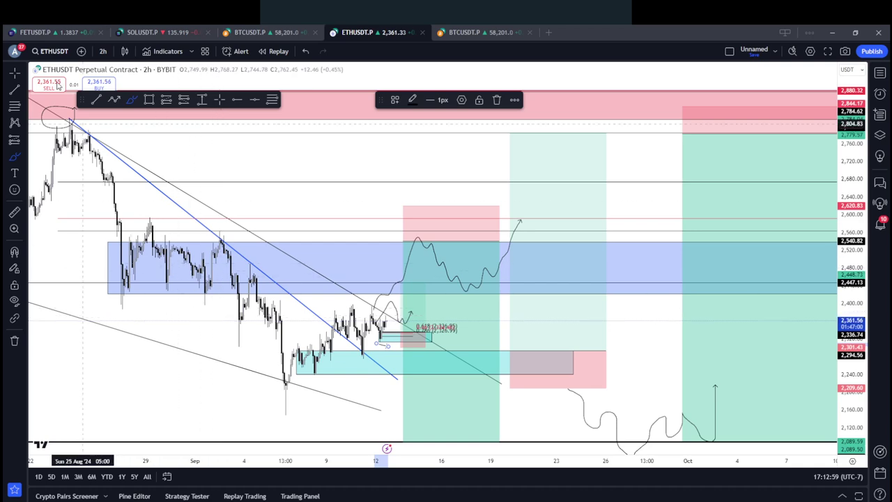
click(103, 50)
click(110, 293)
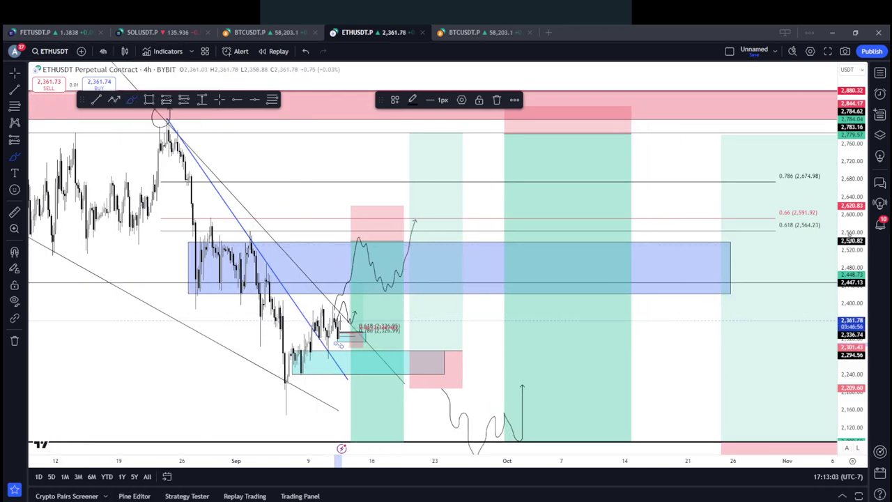
drag(849, 244, 850, 397)
drag(333, 190, 537, 230)
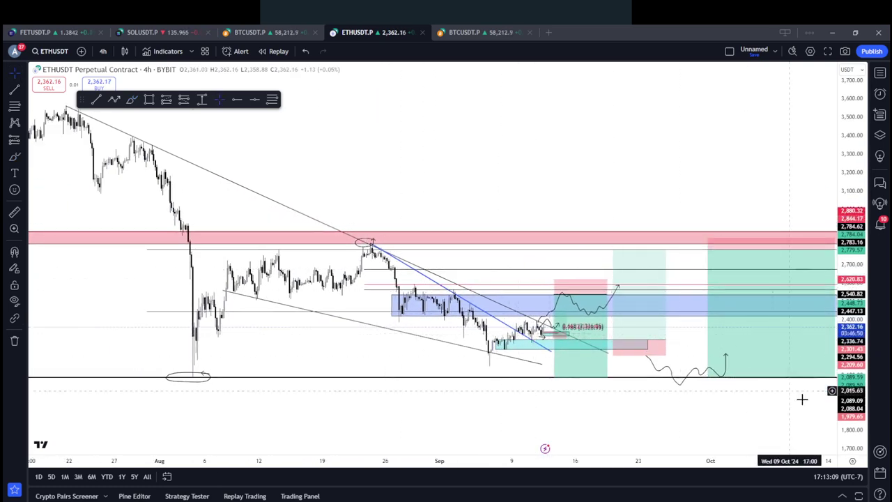
drag(850, 411, 850, 348)
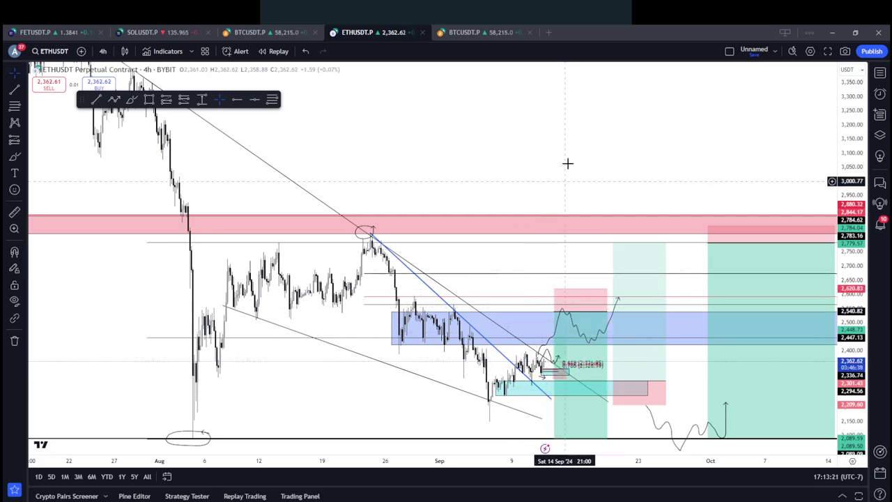
Examine the projected paths, Fibonacci levels and the September to November short and long setups on the 4h chart
drag(589, 158, 395, 118)
drag(856, 174, 859, 237)
scroll(699, 408, down, 5)
drag(697, 408, 627, 402)
scroll(572, 377, up, 3)
scroll(592, 379, up, 2)
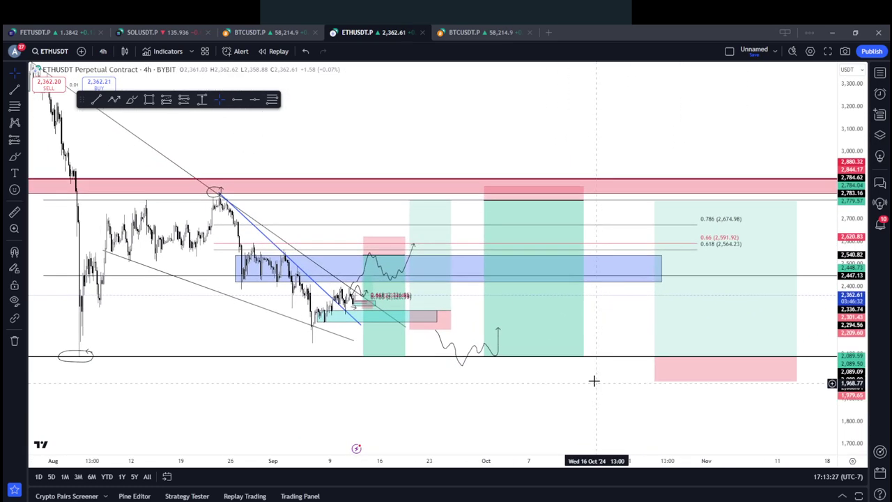
drag(860, 378, 859, 354)
drag(572, 328, 594, 329)
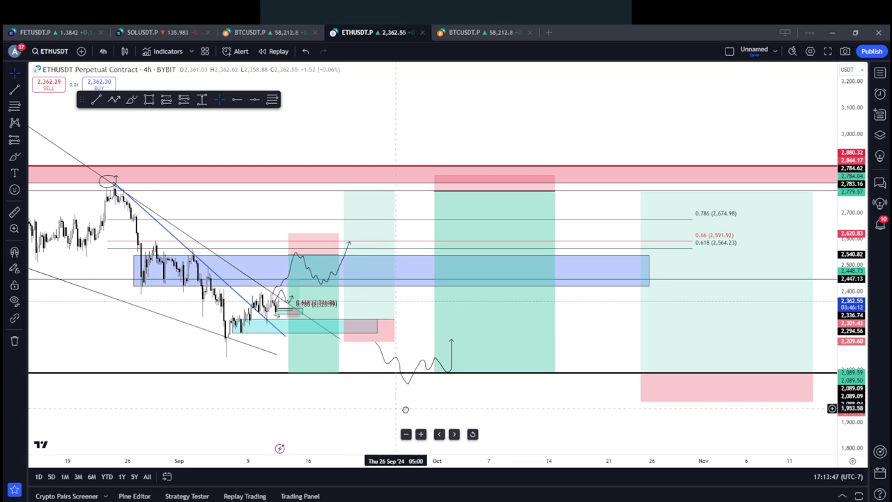
drag(404, 407, 448, 400)
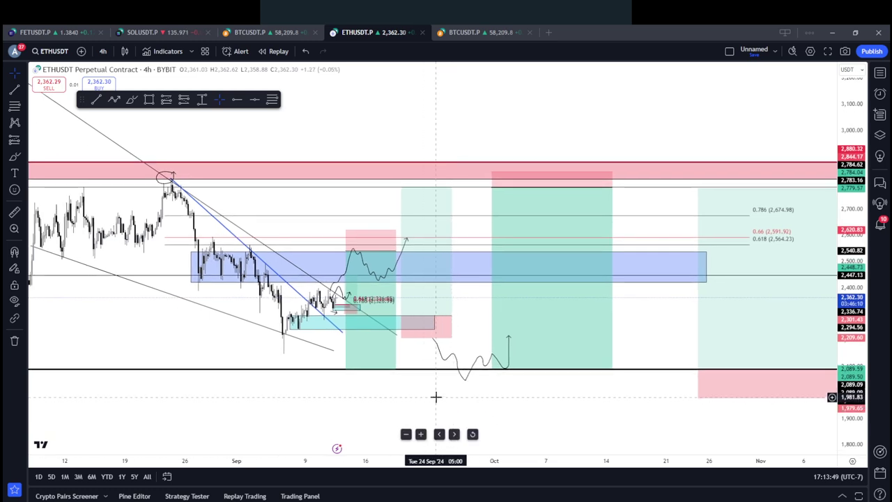